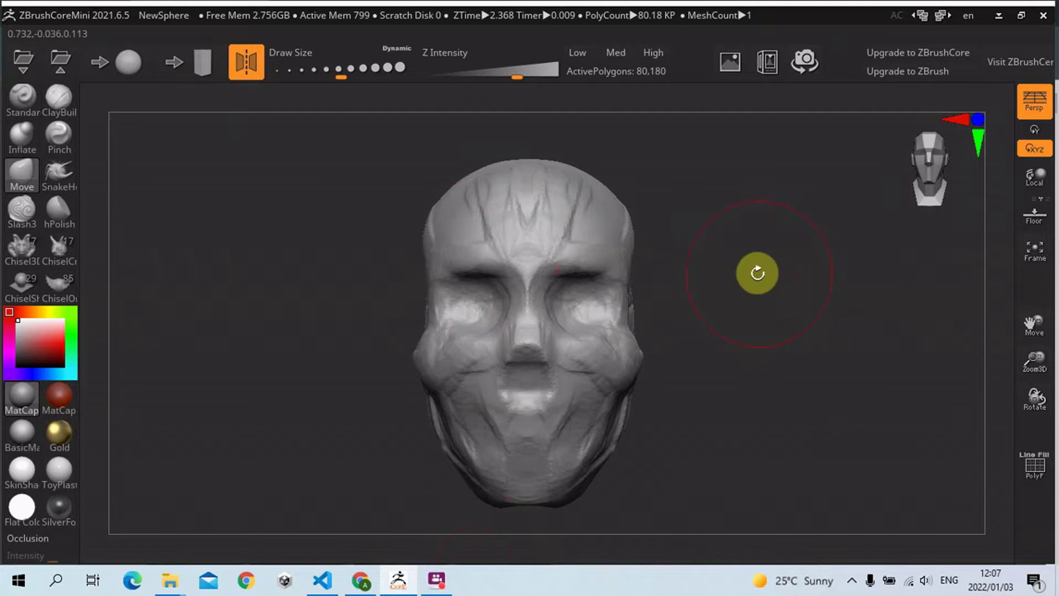
# Orbit the head to inspect it from the side and three-quarter views
pyautogui.moveTo(717, 305)
pyautogui.mouseDown()
pyautogui.moveTo(752, 307)
pyautogui.moveTo(731, 312)
pyautogui.moveTo(773, 281)
pyautogui.moveTo(833, 276)
pyautogui.moveTo(723, 286)
pyautogui.mouseUp()
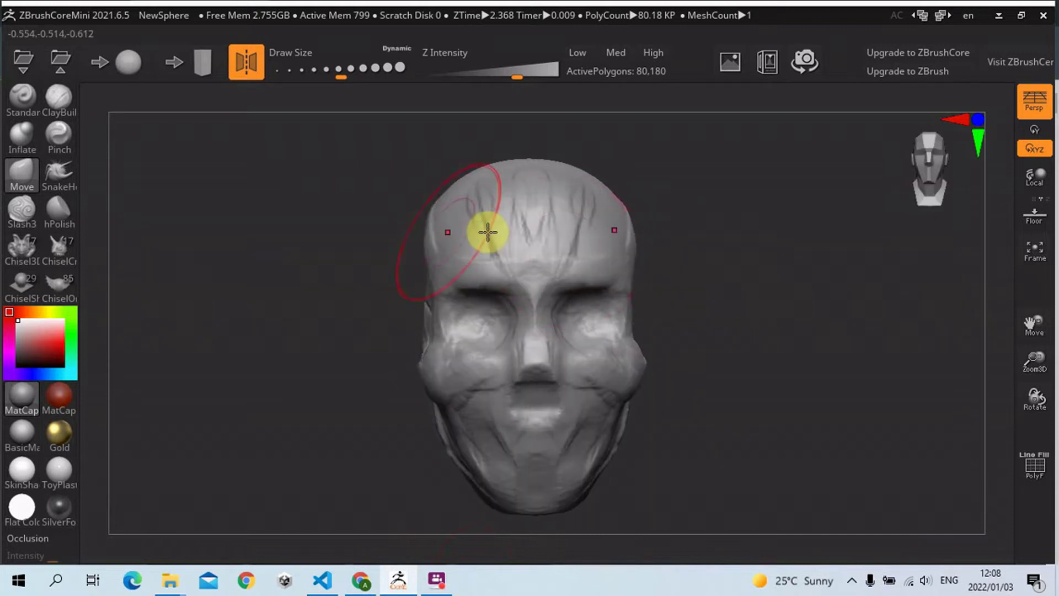
pyautogui.moveTo(788, 260); pyautogui.dragTo(730, 291)
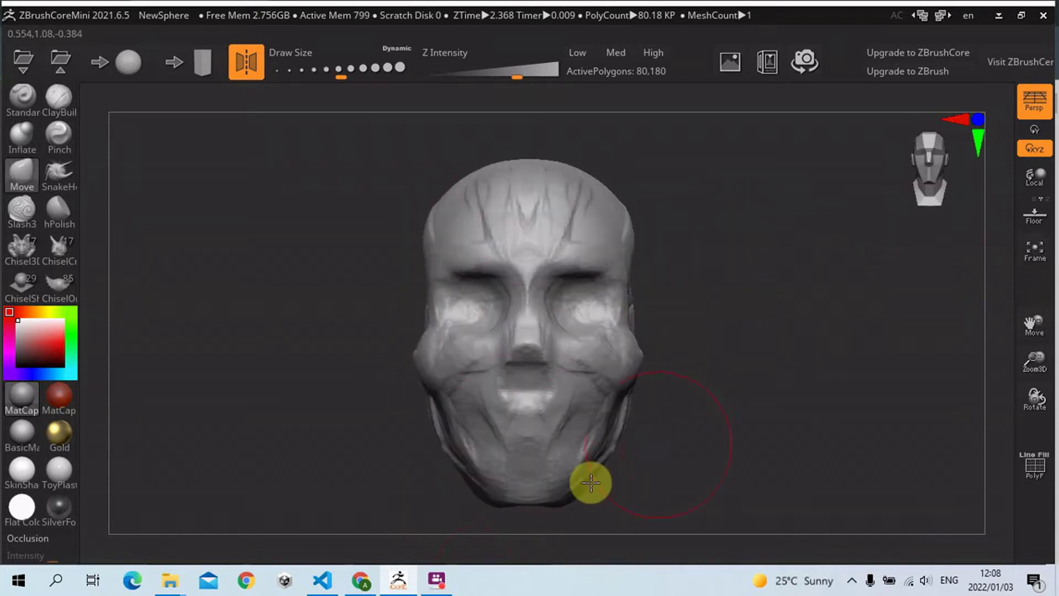
pyautogui.moveTo(721, 345)
pyautogui.mouseDown()
pyautogui.moveTo(781, 345)
pyautogui.moveTo(707, 345)
pyautogui.mouseUp()
# Select the ClayBuildup brush and bring up the facial-muscle close-up reference in Chrome
pyautogui.click(32, 184)
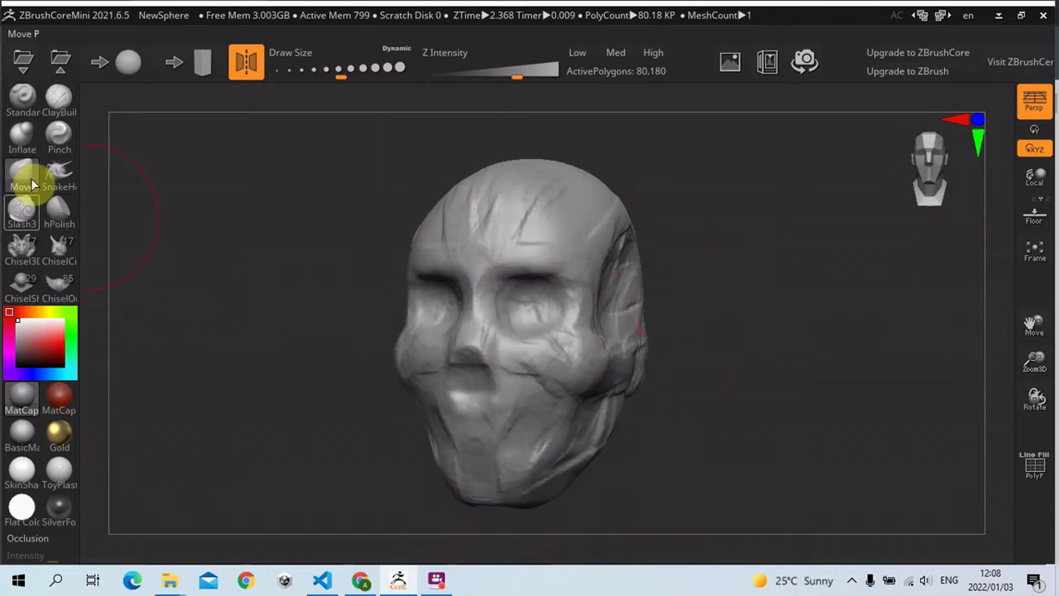
pyautogui.click(59, 99)
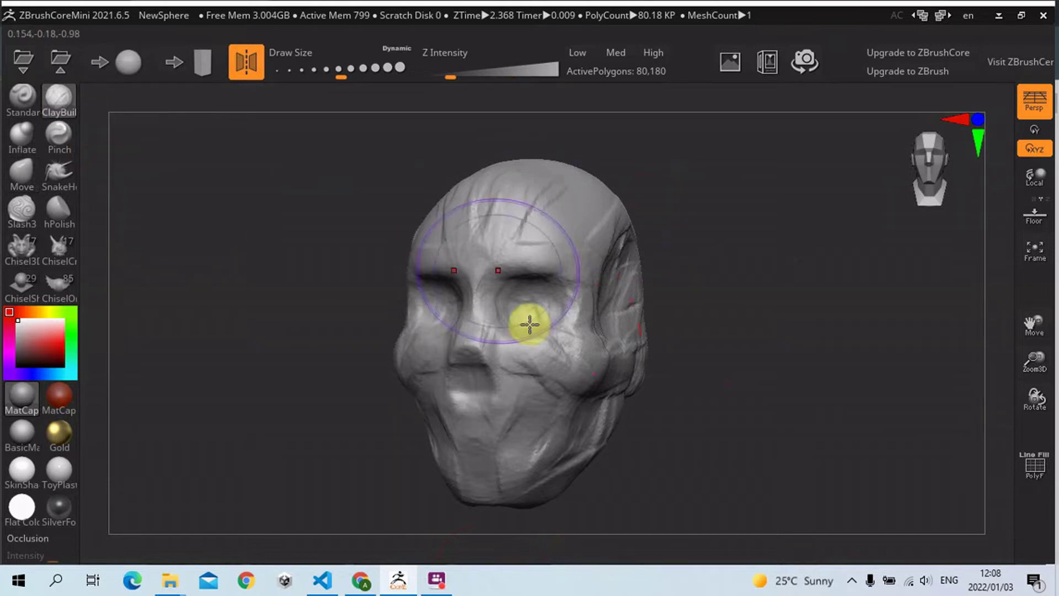
pyautogui.moveTo(678, 325); pyautogui.dragTo(721, 390)
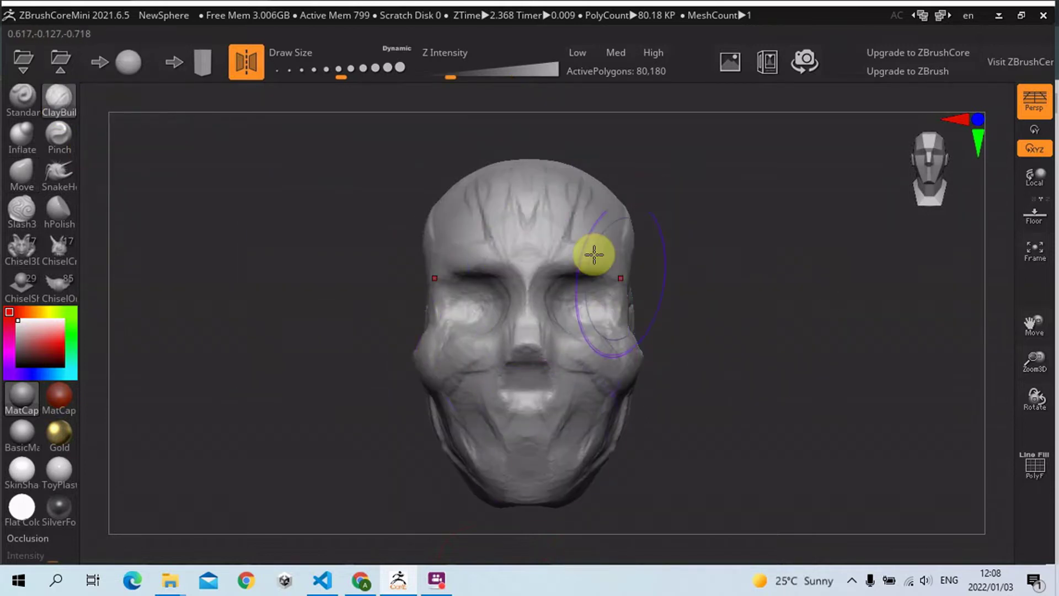
pyautogui.click(371, 578)
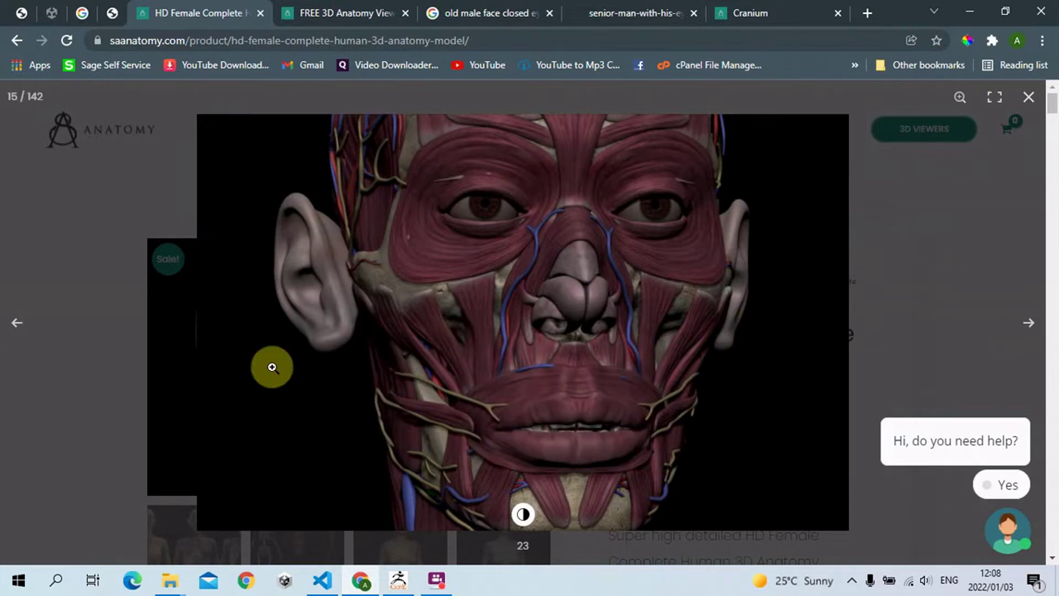
# Back in ZBrush, reduce Draw Size to about 116 and zoom in on the face
pyautogui.click(398, 581)
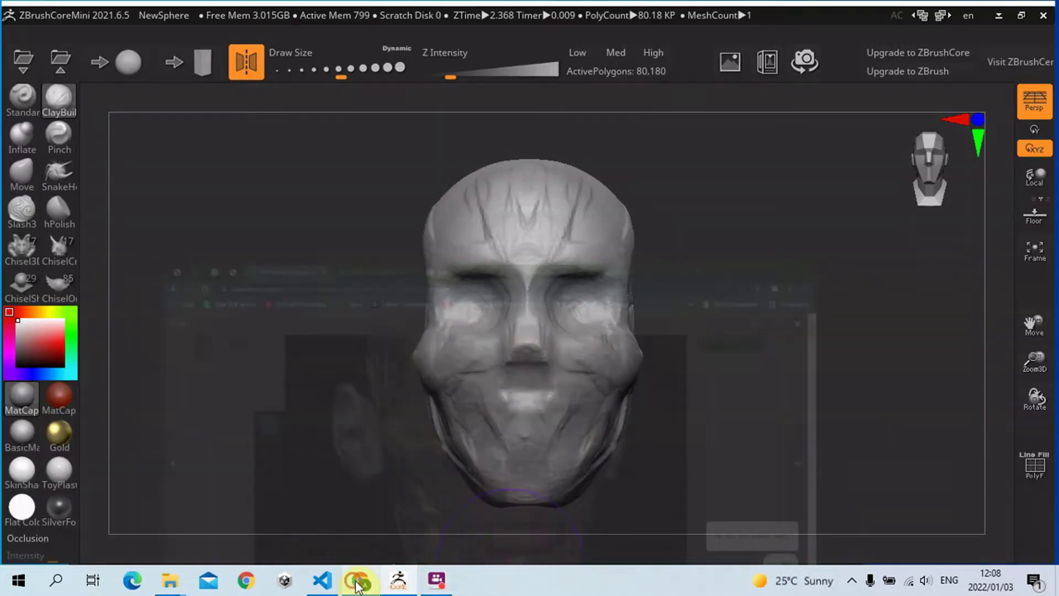
pyautogui.moveTo(758, 284)
pyautogui.mouseDown()
pyautogui.moveTo(816, 303)
pyautogui.moveTo(790, 288)
pyautogui.moveTo(696, 291)
pyautogui.mouseUp()
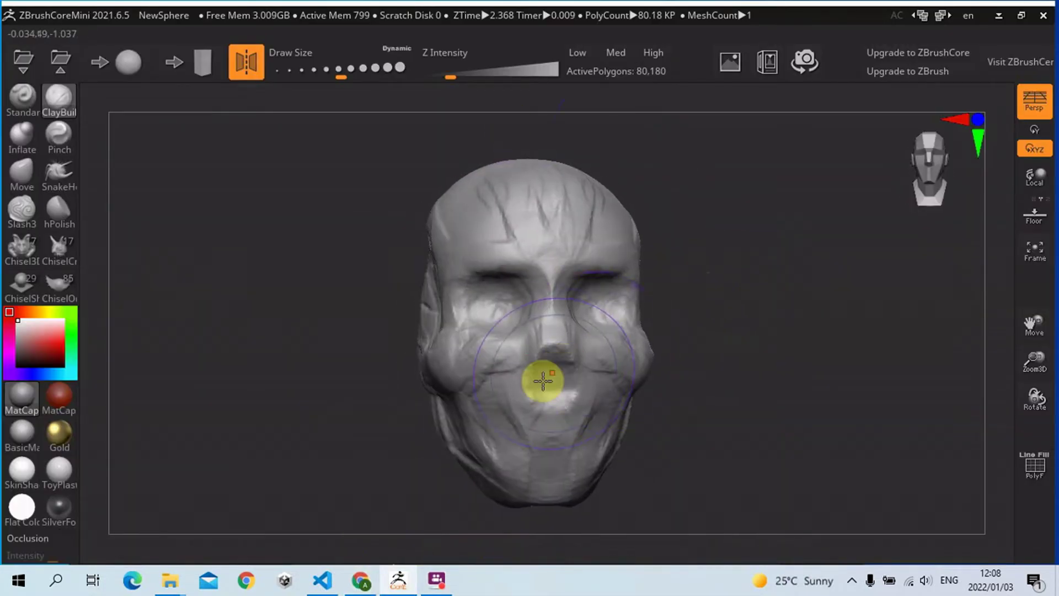
pyautogui.press('s')
pyautogui.moveTo(539, 373); pyautogui.dragTo(524, 371)
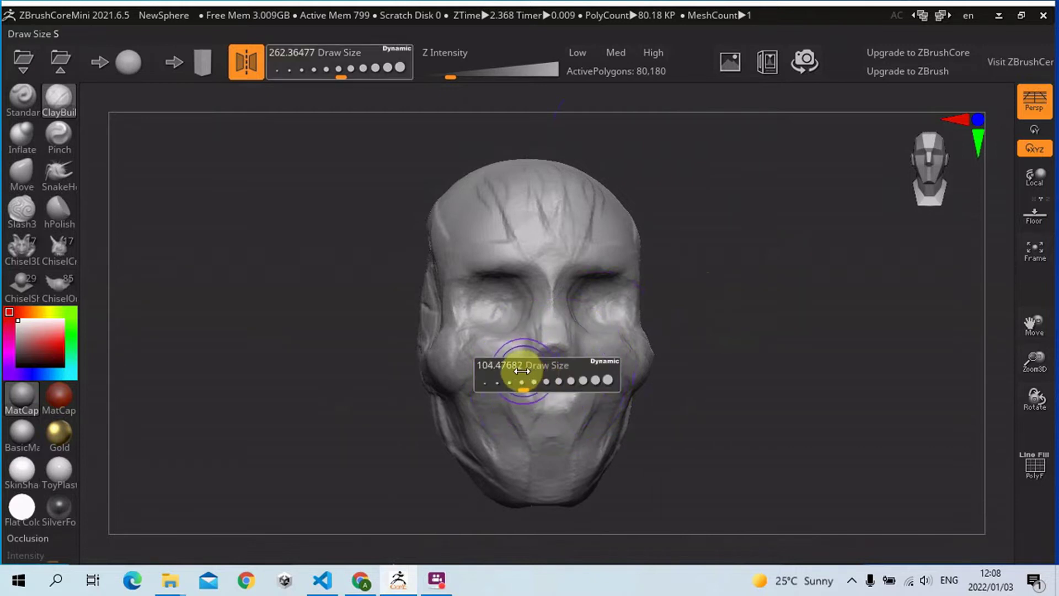
pyautogui.scroll(5, 780, 410)
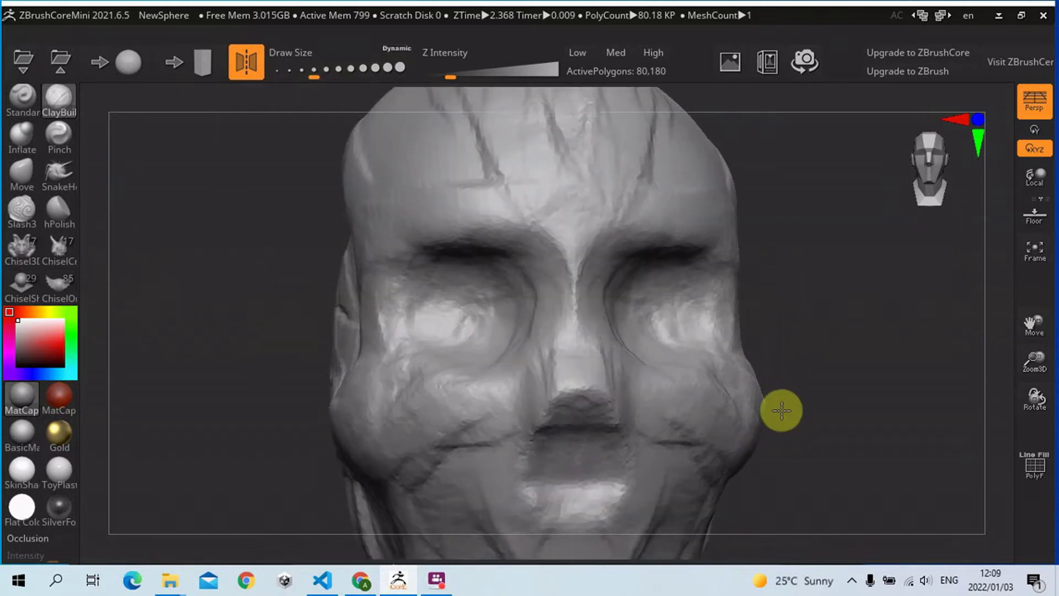
# Recheck the muscle reference, then round the nose into a bulbous bump with ClayBuildup
pyautogui.click(373, 584)
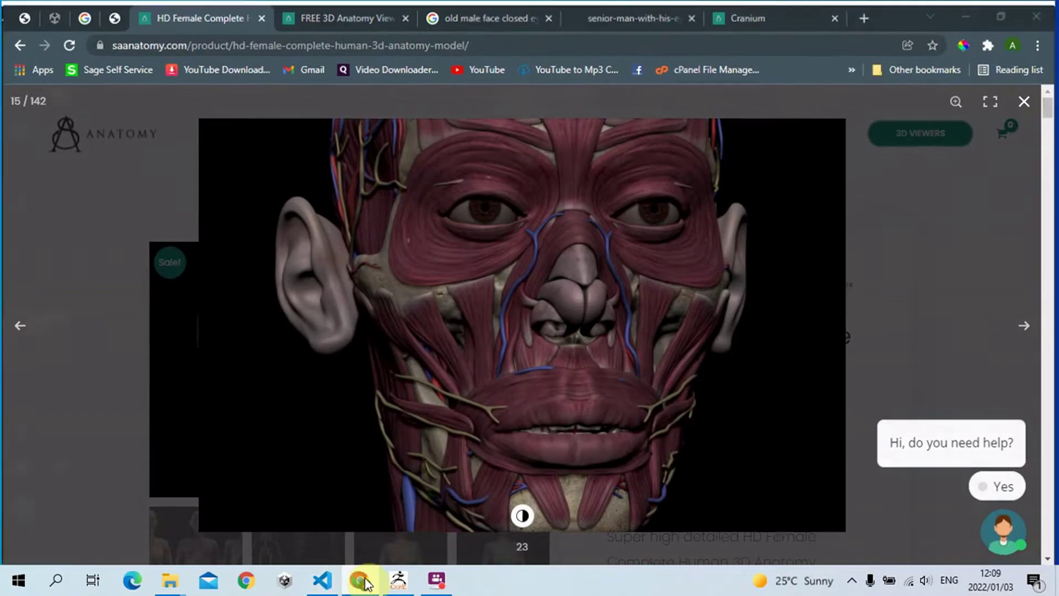
pyautogui.click(353, 582)
pyautogui.moveTo(577, 412); pyautogui.dragTo(574, 435)
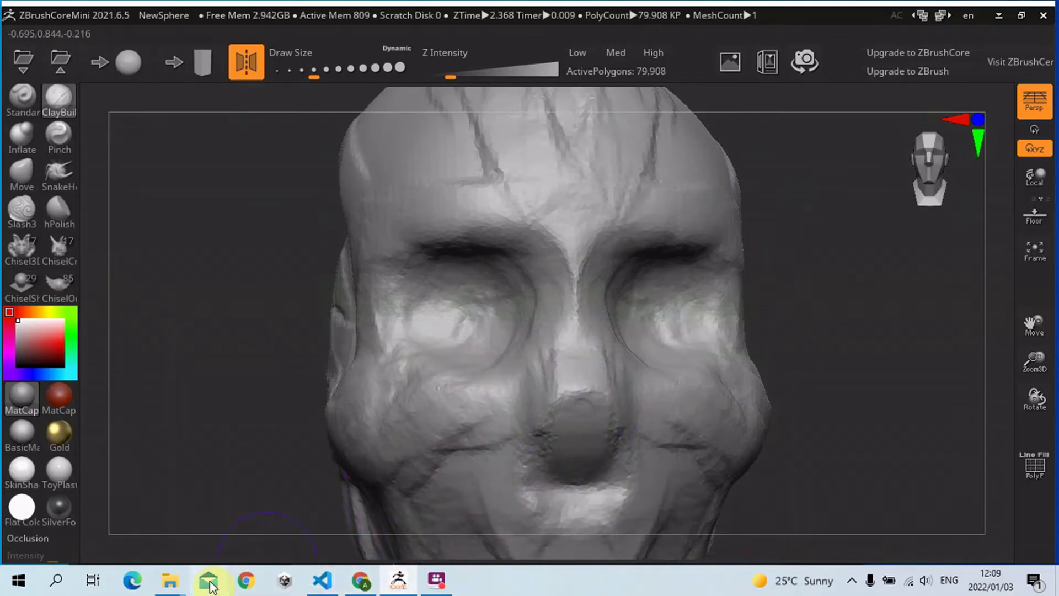
pyautogui.click(361, 586)
# Edit the 'old male face closed eyes' image search down to 'male face' and run it
pyautogui.click(602, 7)
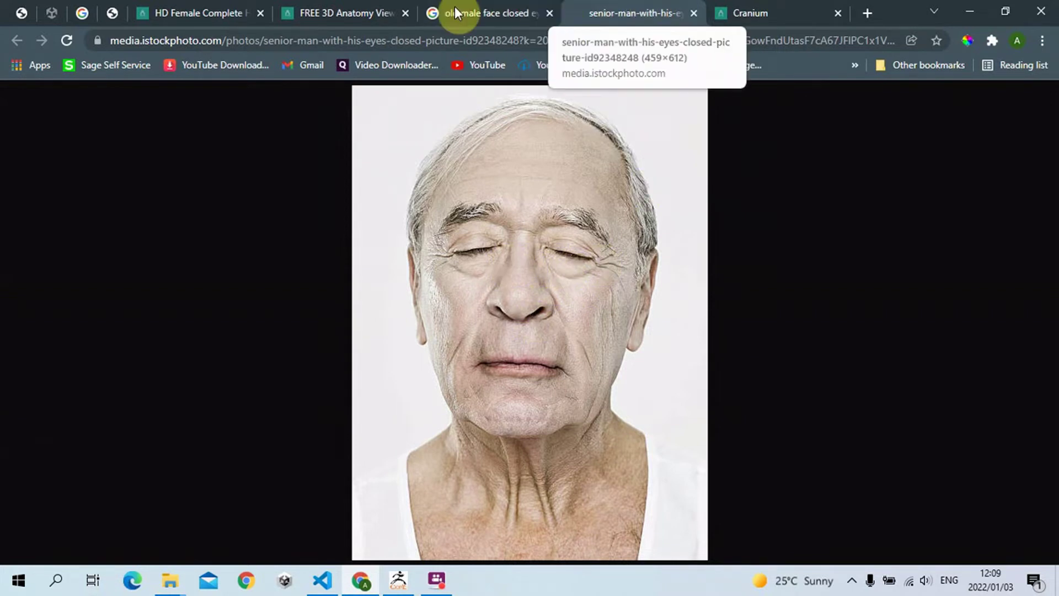
pyautogui.click(494, 16)
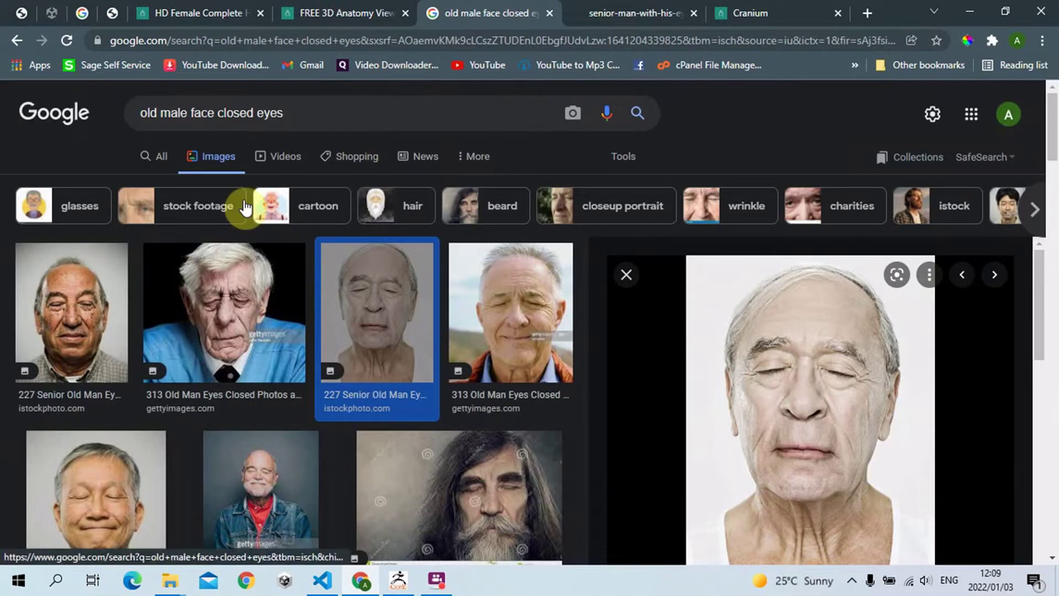
pyautogui.click(251, 113)
pyautogui.moveTo(300, 113); pyautogui.dragTo(217, 105)
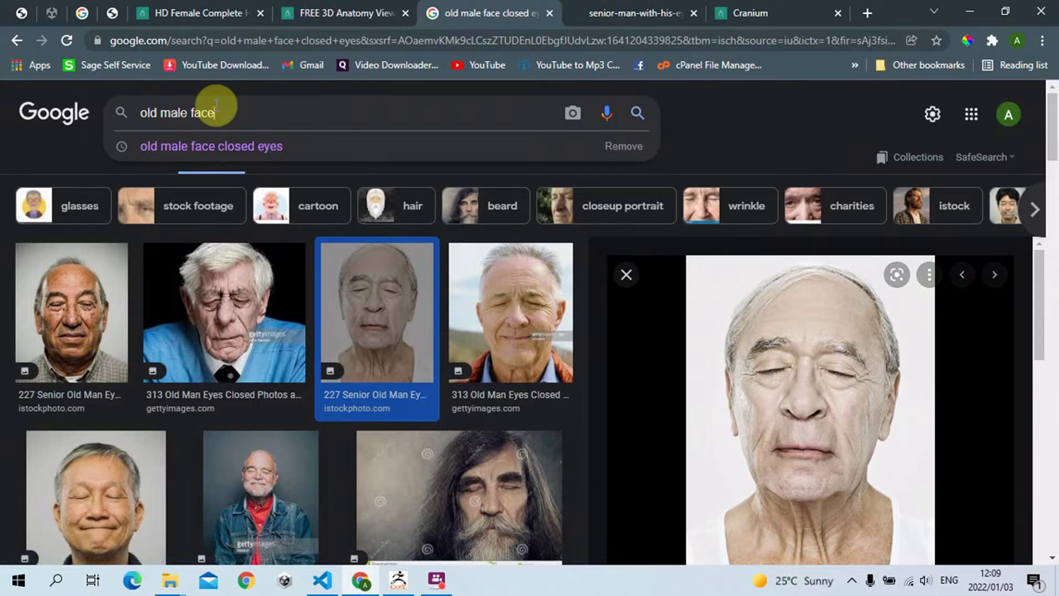
pyautogui.press('BackSpace')
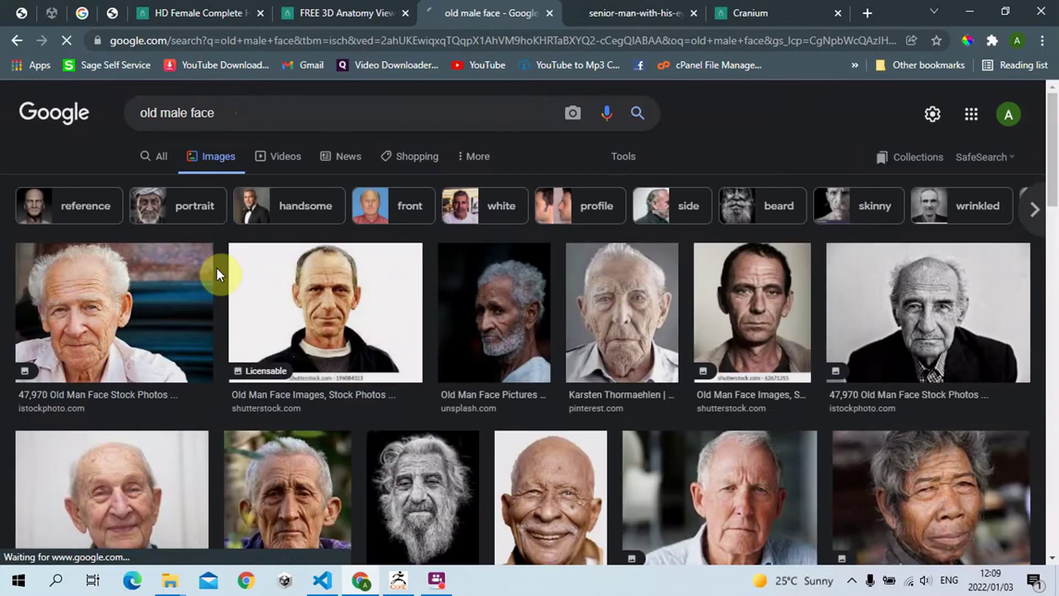
pyautogui.doubleClick(153, 113)
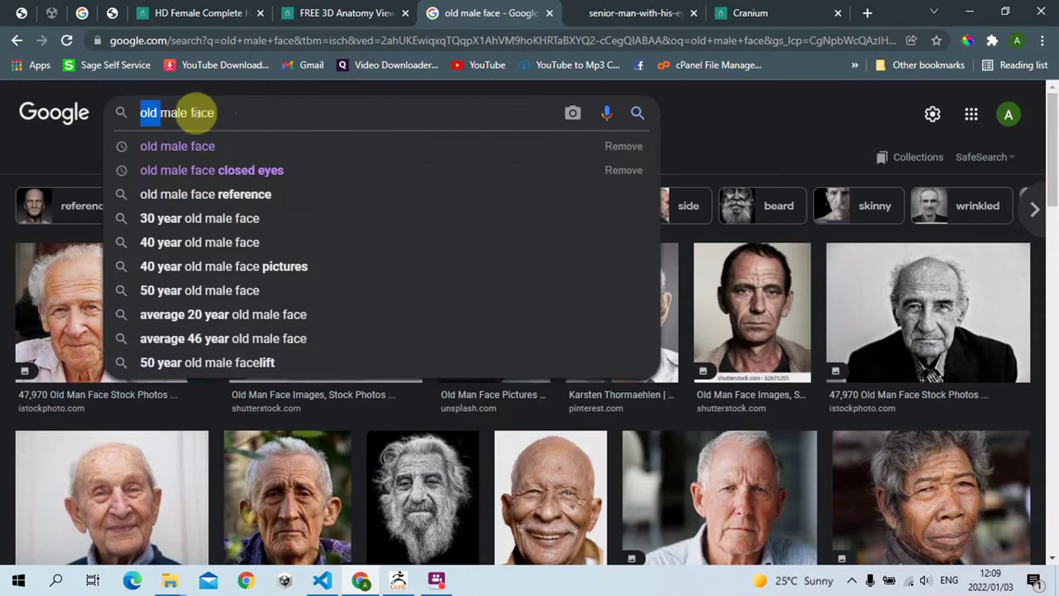
pyautogui.press('BackSpace')
pyautogui.press('Return')
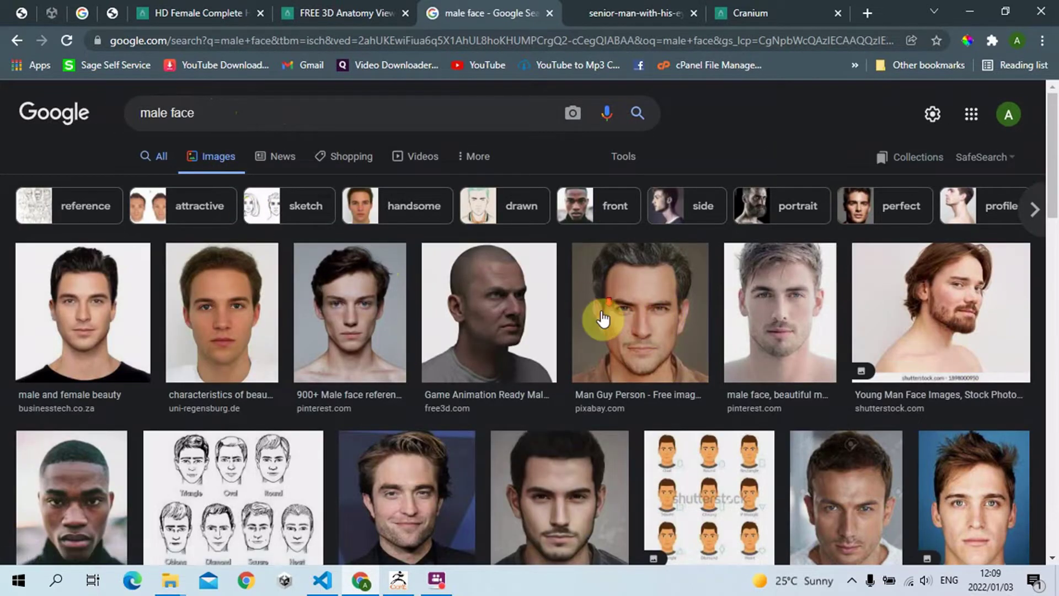
# Browse the results, close the male face search tab and return to the senior man photo
pyautogui.scroll(-2, 603, 315)
pyautogui.scroll(2, 353, 367)
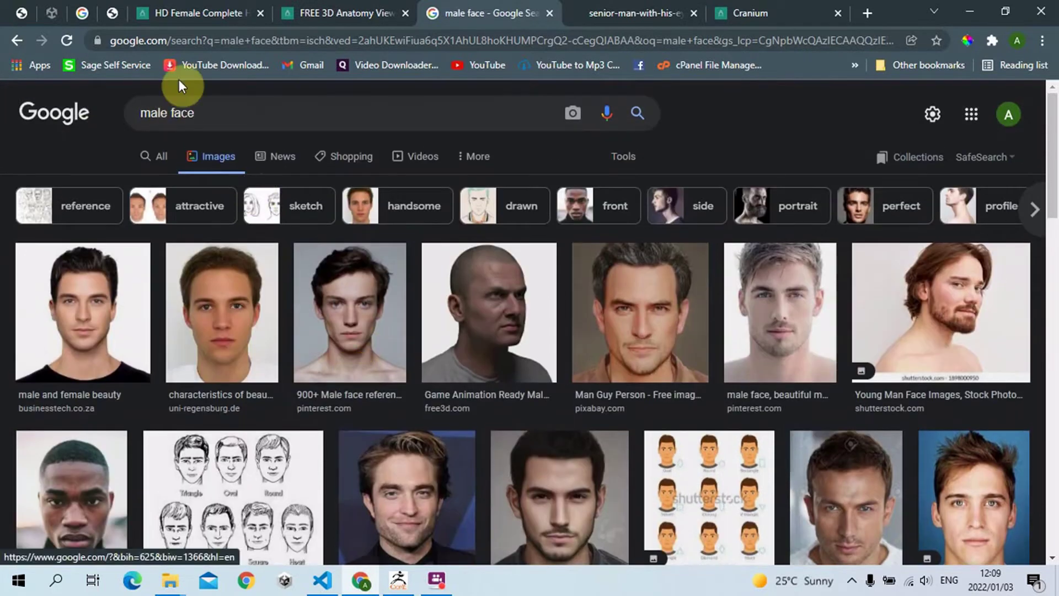
pyautogui.tripleClick(222, 113)
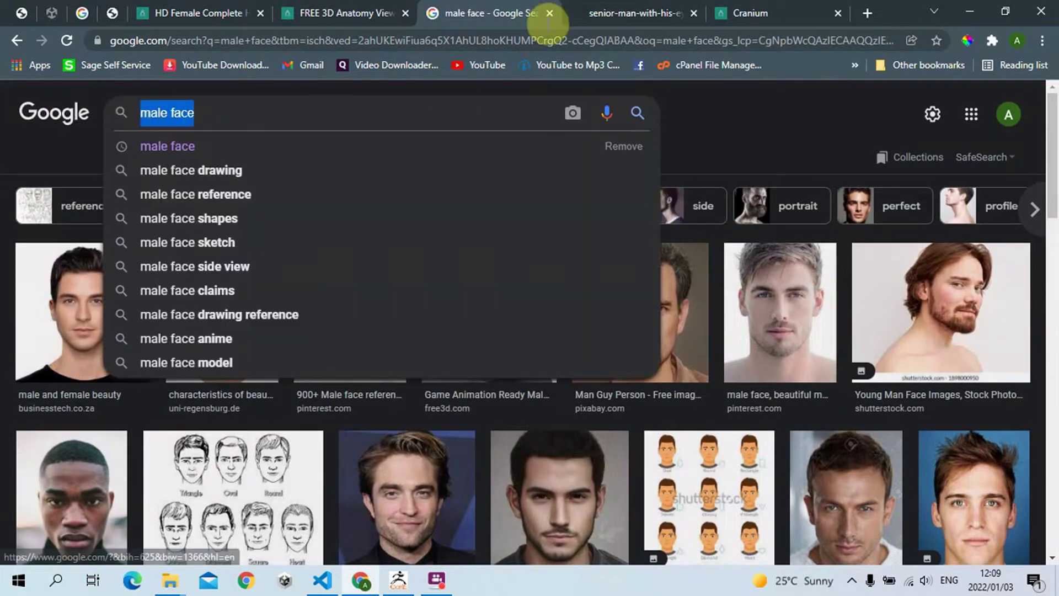
pyautogui.click(550, 13)
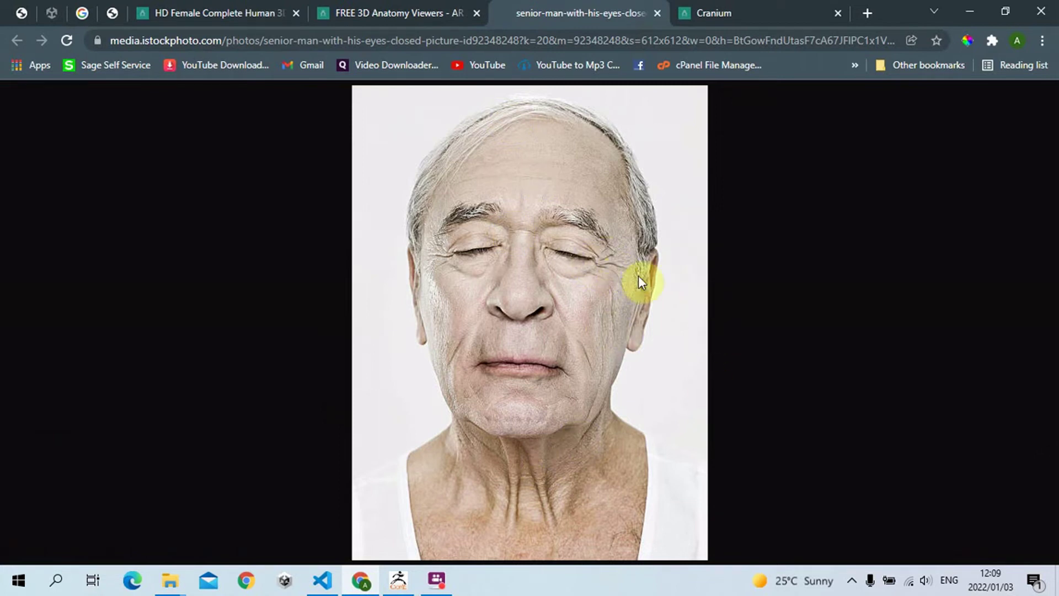
pyautogui.click(382, 7)
pyautogui.click(537, 6)
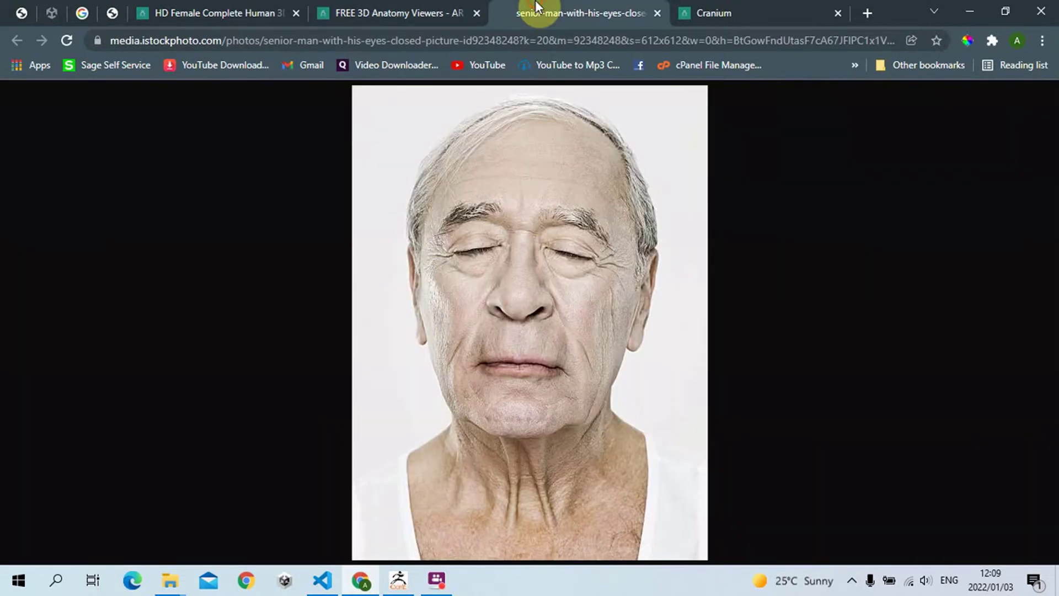
pyautogui.click(411, 568)
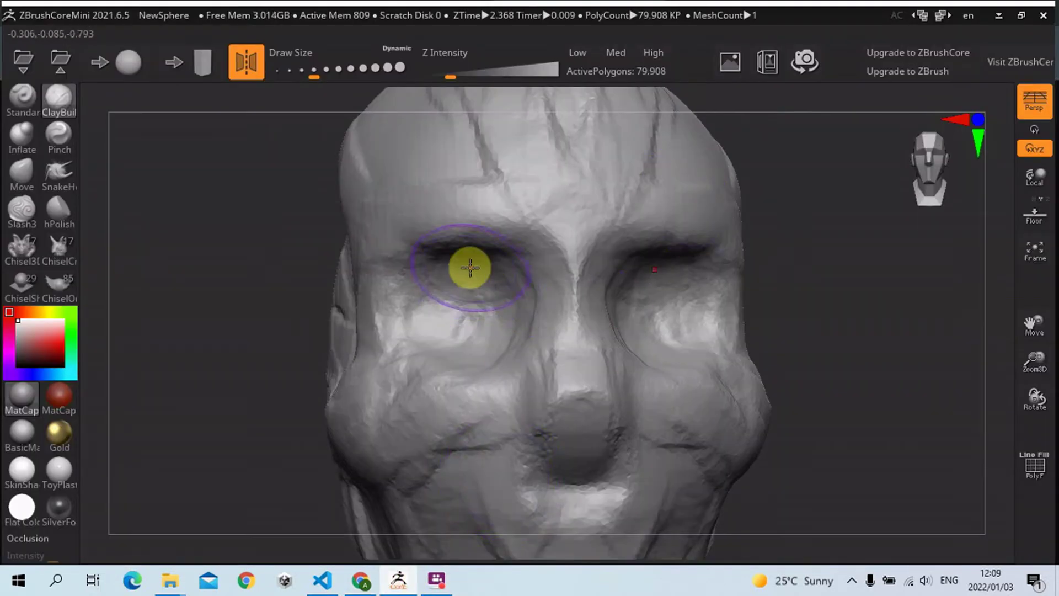
# Sculpt mirrored closed eyelids and puffy sockets with ClayBuildup, using a smaller brush for detail
pyautogui.moveTo(470, 267)
pyautogui.mouseDown()
pyautogui.moveTo(417, 273)
pyautogui.moveTo(495, 294)
pyautogui.moveTo(499, 278)
pyautogui.moveTo(438, 296)
pyautogui.moveTo(442, 270)
pyautogui.moveTo(489, 280)
pyautogui.moveTo(440, 279)
pyautogui.moveTo(515, 277)
pyautogui.moveTo(418, 290)
pyautogui.moveTo(518, 282)
pyautogui.moveTo(428, 278)
pyautogui.moveTo(459, 266)
pyautogui.moveTo(395, 316)
pyautogui.moveTo(381, 289)
pyautogui.moveTo(400, 318)
pyautogui.moveTo(378, 309)
pyautogui.moveTo(457, 365)
pyautogui.moveTo(389, 322)
pyautogui.moveTo(427, 348)
pyautogui.moveTo(391, 319)
pyautogui.moveTo(485, 320)
pyautogui.moveTo(456, 333)
pyautogui.moveTo(528, 323)
pyautogui.moveTo(485, 342)
pyautogui.moveTo(503, 345)
pyautogui.moveTo(491, 345)
pyautogui.moveTo(516, 293)
pyautogui.moveTo(432, 263)
pyautogui.moveTo(465, 282)
pyautogui.mouseUp()
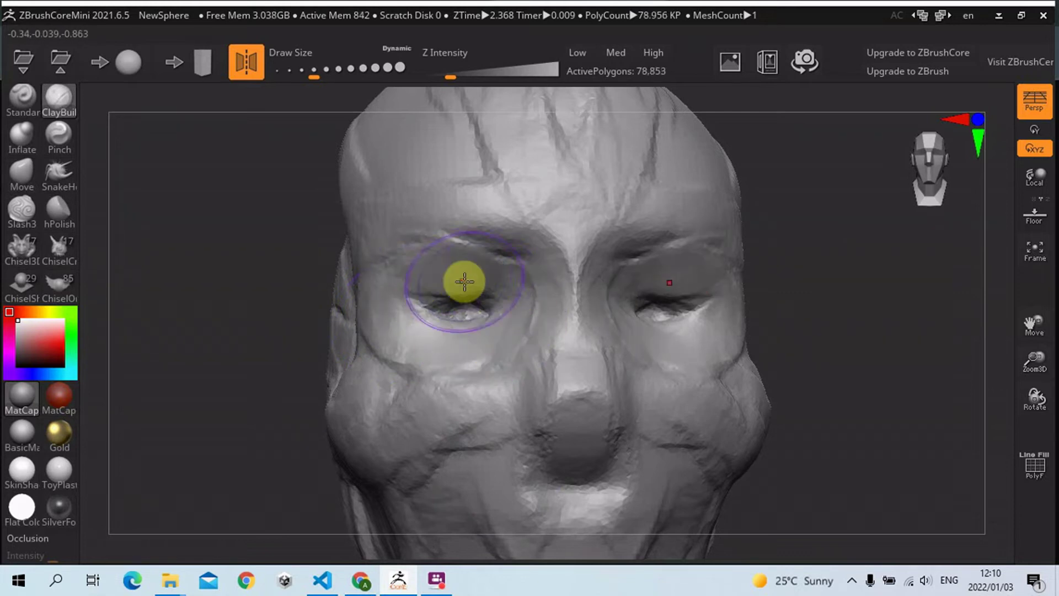
pyautogui.moveTo(416, 324); pyautogui.dragTo(476, 323)
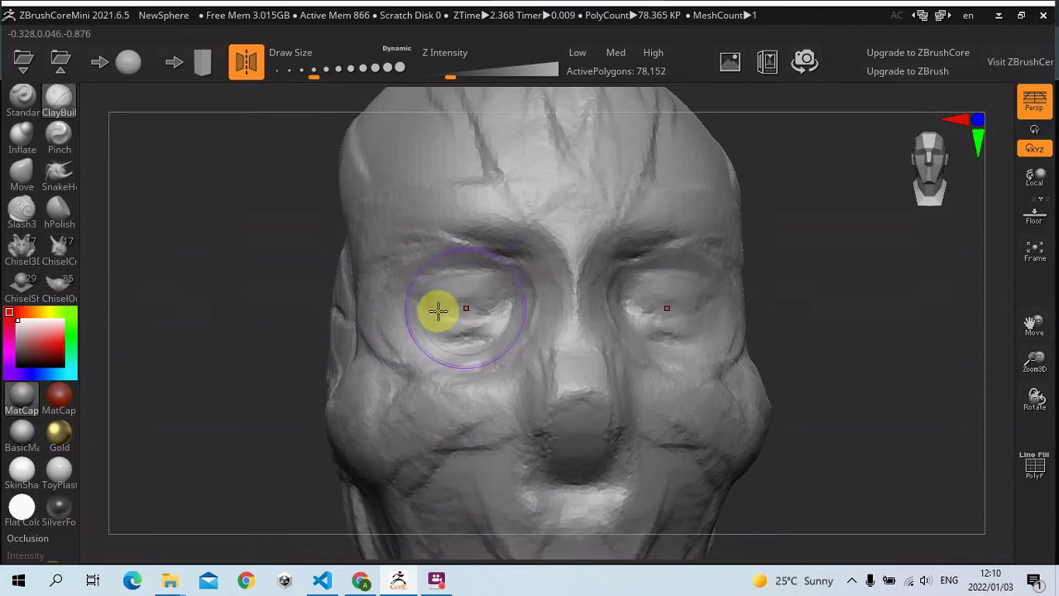
pyautogui.press('s')
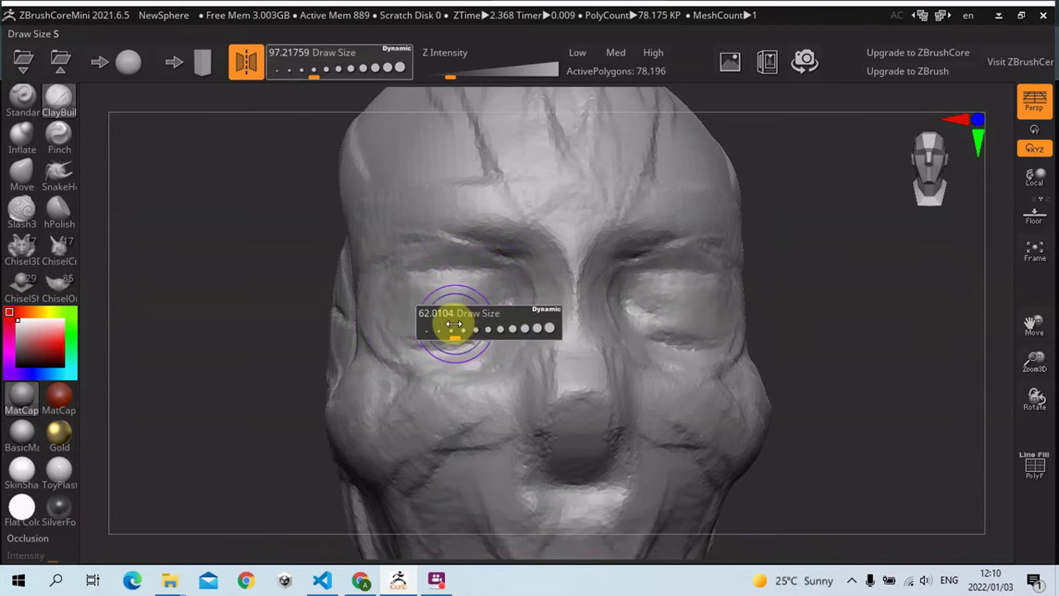
pyautogui.moveTo(453, 324); pyautogui.dragTo(411, 320)
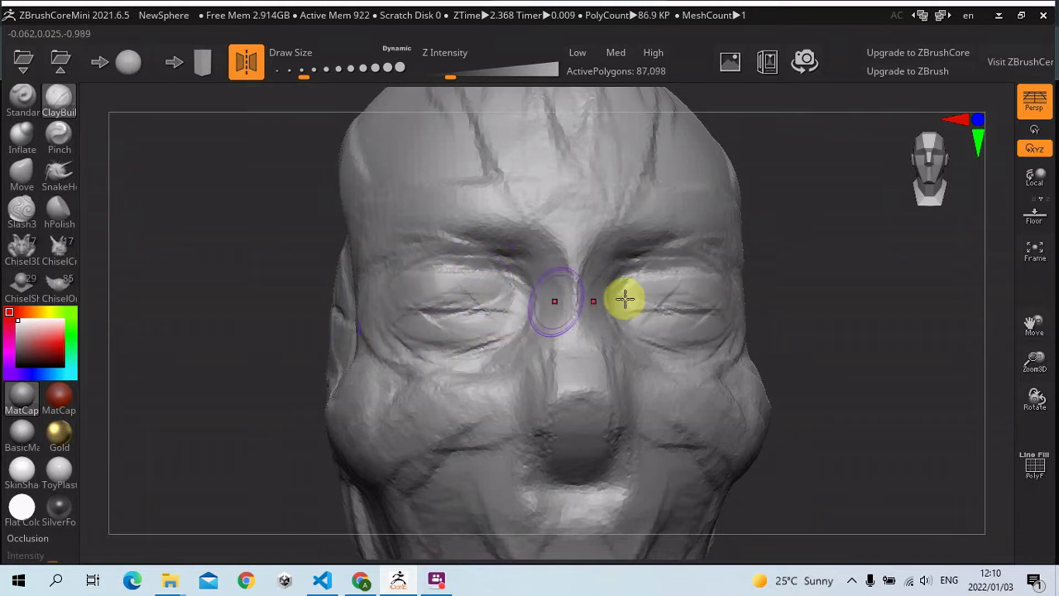
pyautogui.moveTo(894, 256); pyautogui.dragTo(701, 278)
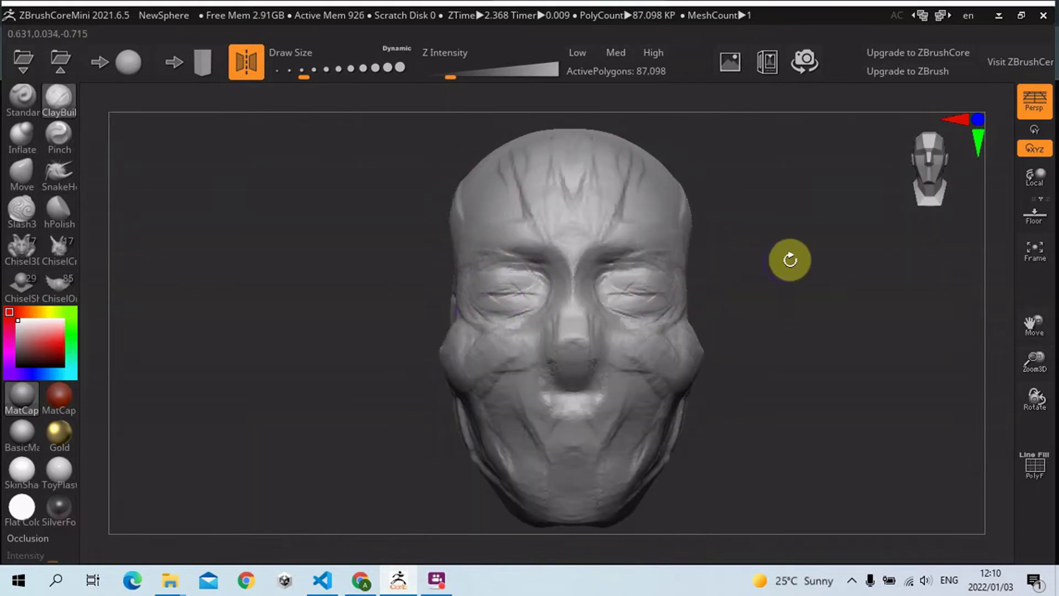
# Zoom in and build up clay under the left eye, glancing at the reference photo
pyautogui.keyDown('alt'); pyautogui.moveTo(789, 260); pyautogui.dragTo(805, 289); pyautogui.keyUp('alt')
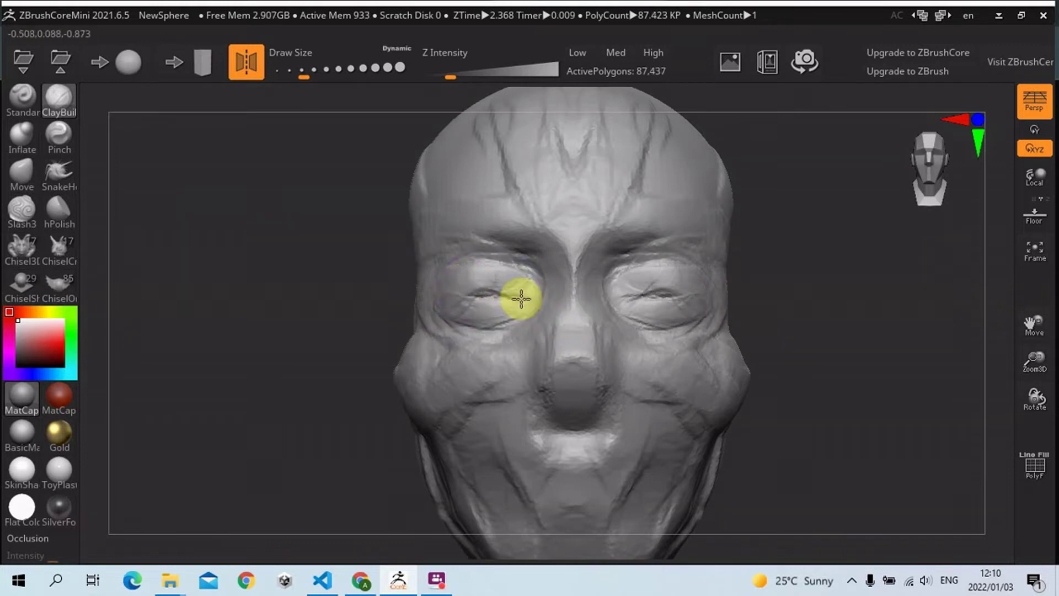
pyautogui.moveTo(525, 296); pyautogui.dragTo(498, 320)
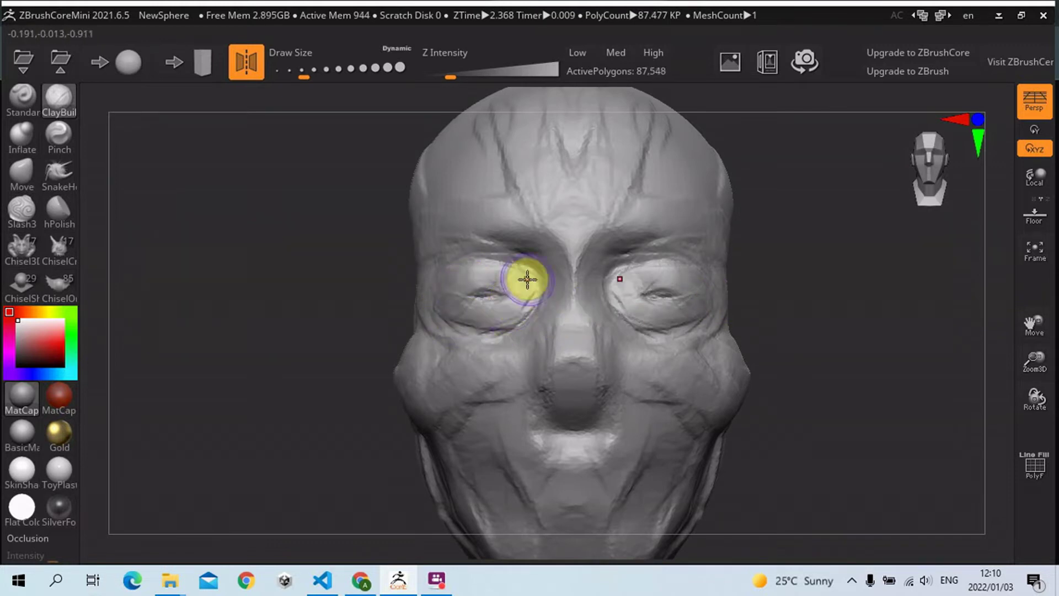
pyautogui.moveTo(537, 299); pyautogui.dragTo(504, 330)
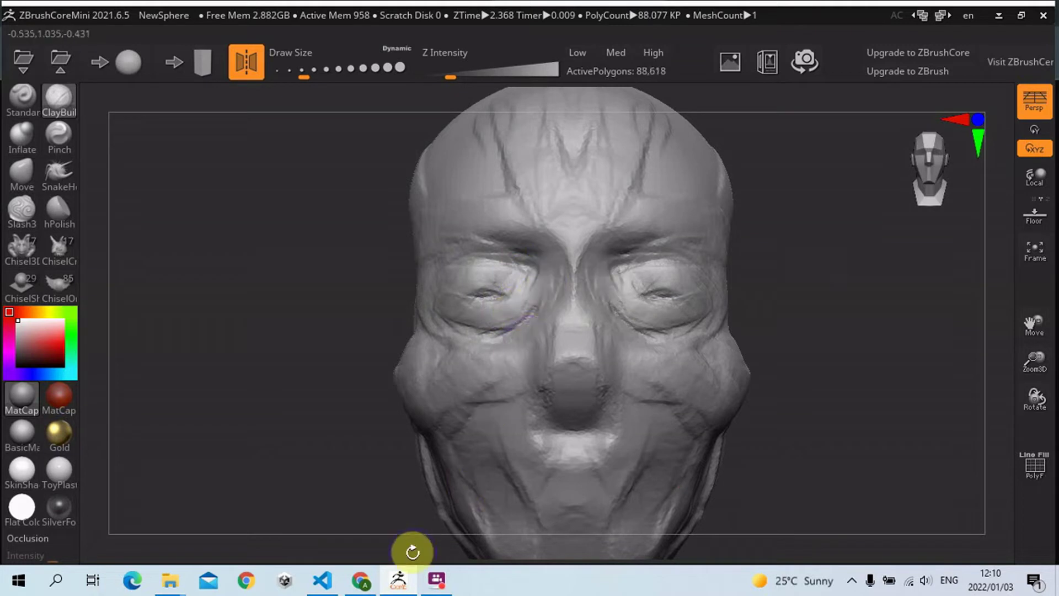
pyautogui.click(362, 579)
pyautogui.click(362, 579)
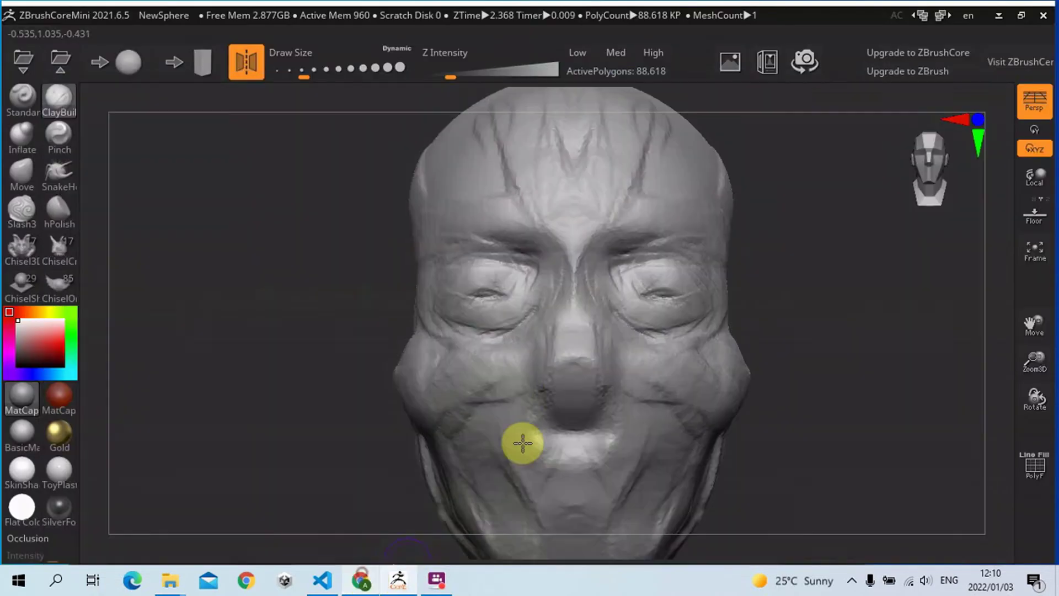
# Build up the nose and its tip, and add clay from the left brow beside the bridge
pyautogui.moveTo(567, 338)
pyautogui.mouseDown()
pyautogui.moveTo(536, 403)
pyautogui.moveTo(570, 377)
pyautogui.mouseUp()
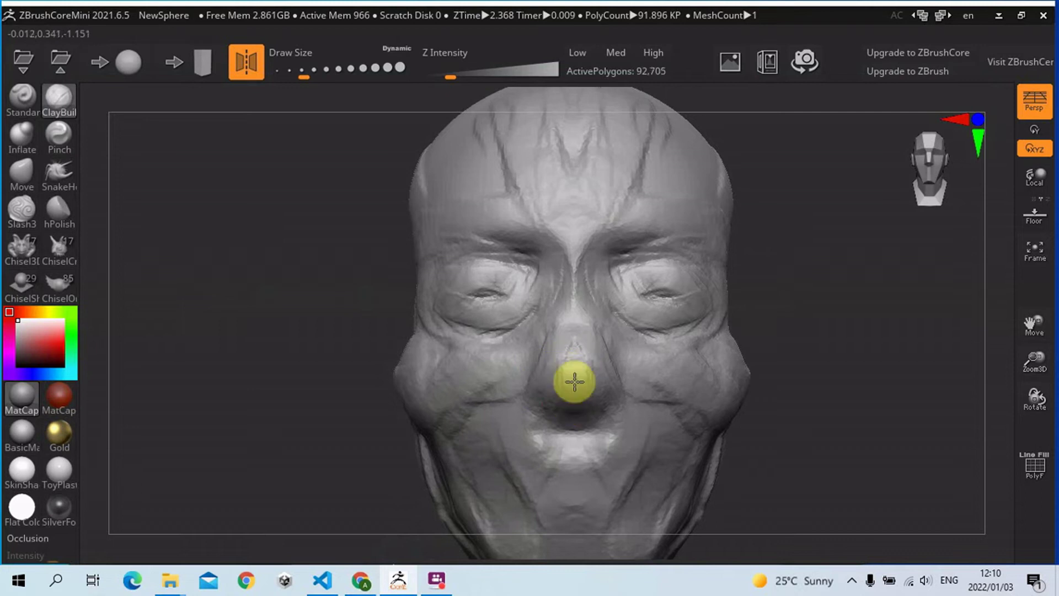
pyautogui.moveTo(563, 418)
pyautogui.mouseDown()
pyautogui.moveTo(584, 406)
pyautogui.moveTo(539, 359)
pyautogui.moveTo(532, 401)
pyautogui.moveTo(568, 386)
pyautogui.moveTo(584, 254)
pyautogui.moveTo(625, 278)
pyautogui.moveTo(554, 263)
pyautogui.moveTo(579, 295)
pyautogui.moveTo(640, 251)
pyautogui.mouseUp()
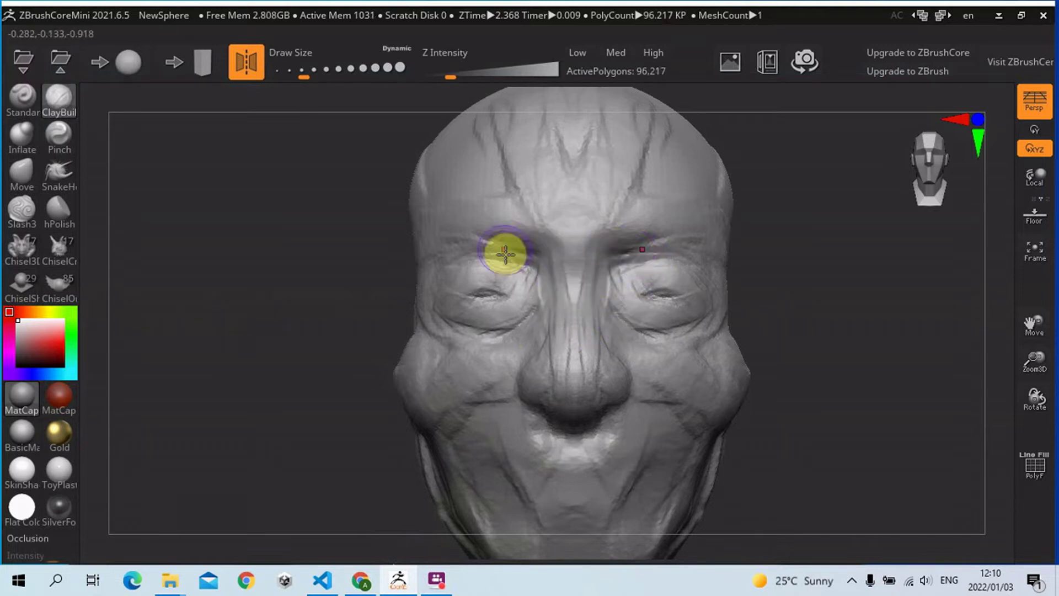
pyautogui.moveTo(543, 269); pyautogui.dragTo(553, 320)
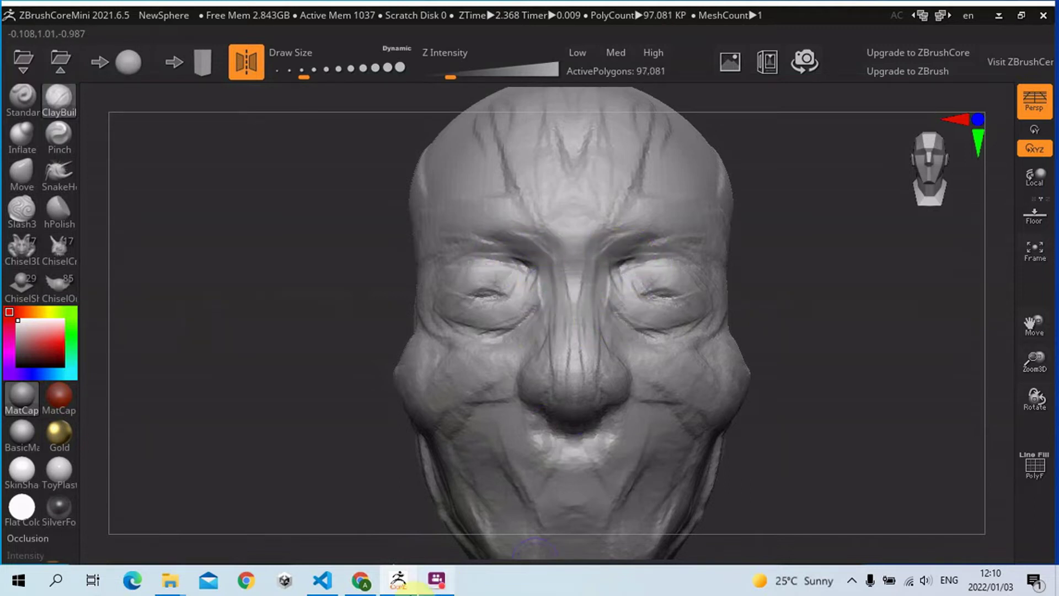
pyautogui.click(358, 581)
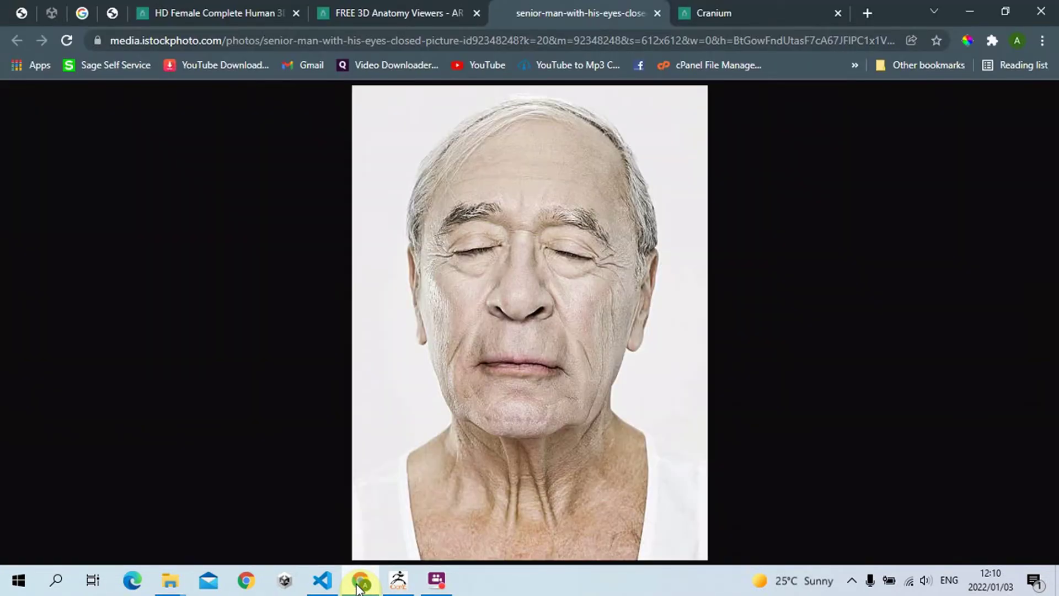
# From a three-quarter view, shape the side of the nose, its tip and the nostrils
pyautogui.click(357, 584)
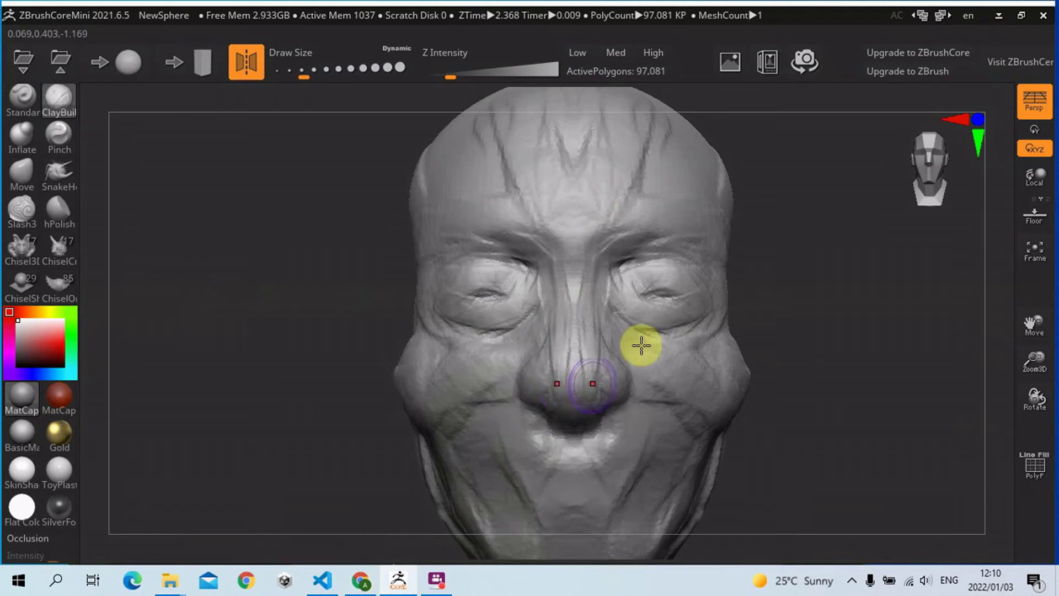
pyautogui.moveTo(874, 340)
pyautogui.mouseDown()
pyautogui.moveTo(917, 336)
pyautogui.moveTo(901, 343)
pyautogui.mouseUp()
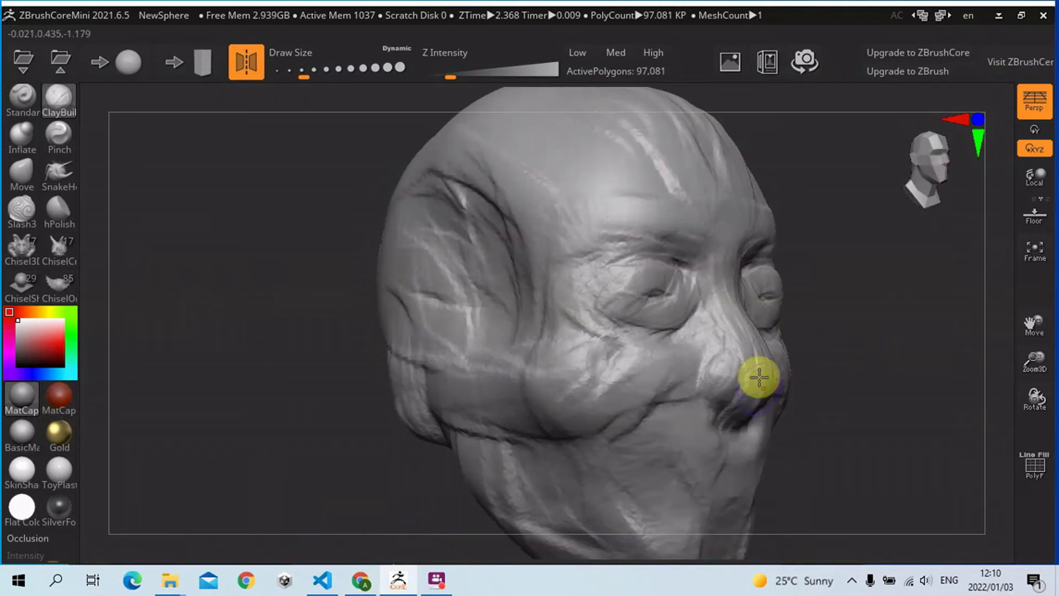
pyautogui.moveTo(762, 367); pyautogui.dragTo(748, 353)
pyautogui.moveTo(763, 392)
pyautogui.mouseDown()
pyautogui.moveTo(770, 351)
pyautogui.moveTo(764, 402)
pyautogui.moveTo(768, 373)
pyautogui.moveTo(753, 409)
pyautogui.moveTo(753, 379)
pyautogui.moveTo(725, 386)
pyautogui.moveTo(705, 373)
pyautogui.moveTo(706, 347)
pyautogui.mouseUp()
pyautogui.moveTo(724, 385)
pyautogui.mouseDown()
pyautogui.moveTo(757, 411)
pyautogui.moveTo(742, 438)
pyautogui.mouseUp()
# Check the Anatomy Viewers, Cranium skull and HD Female facial-muscle references in Chrome
pyautogui.click(362, 582)
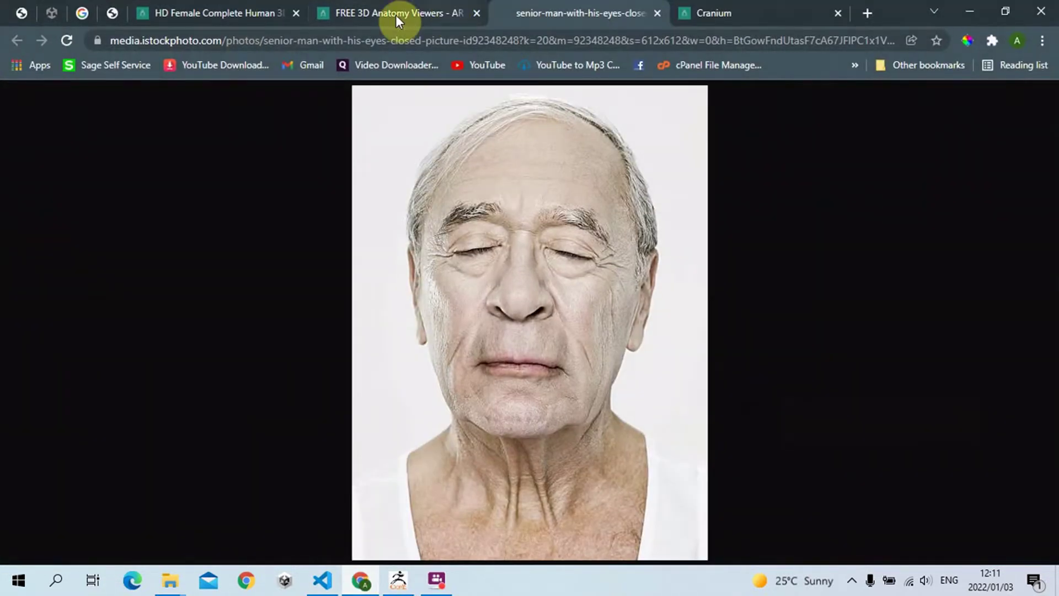
pyautogui.click(393, 11)
pyautogui.click(718, 10)
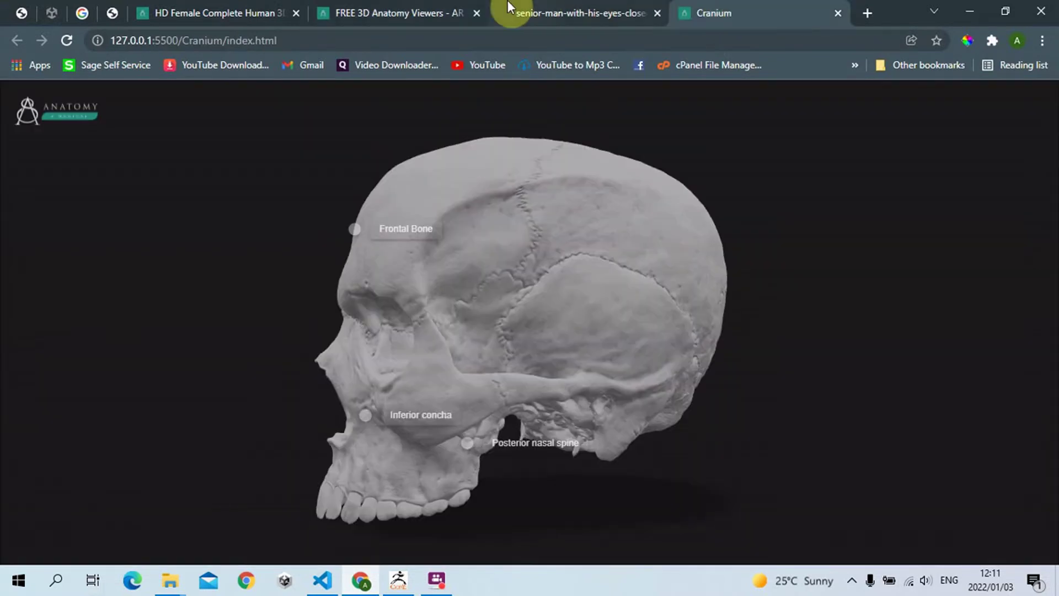
pyautogui.click(244, 7)
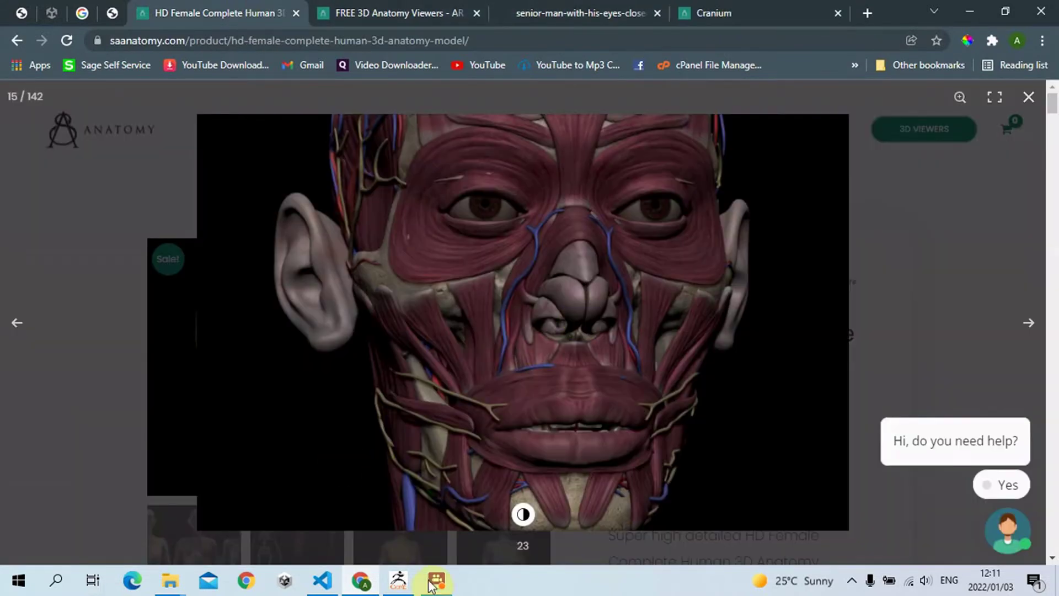
pyautogui.click(399, 581)
# Shrink the brush and build up clay along the cheek from a three-quarter view
pyautogui.moveTo(889, 402); pyautogui.dragTo(862, 386)
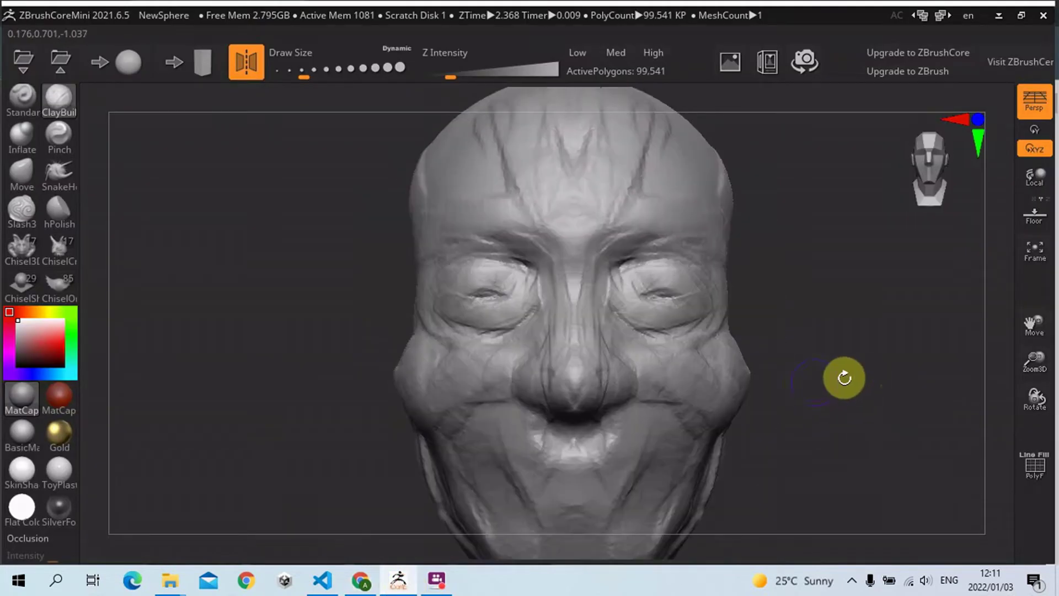
pyautogui.moveTo(844, 378)
pyautogui.mouseDown()
pyautogui.moveTo(875, 371)
pyautogui.moveTo(421, 371)
pyautogui.mouseUp()
pyautogui.press('s')
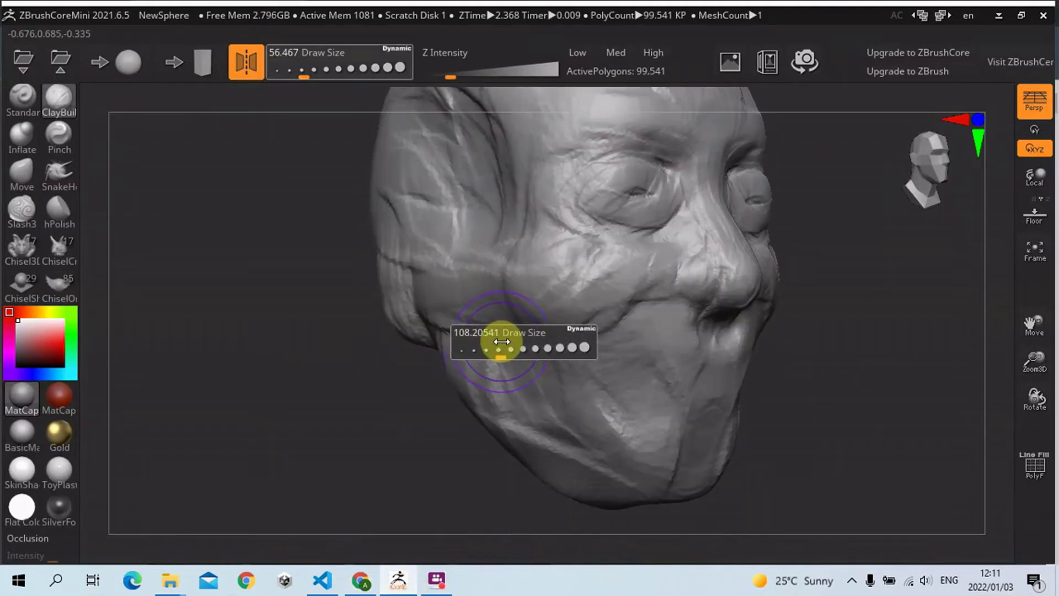
pyautogui.moveTo(502, 341); pyautogui.dragTo(474, 343)
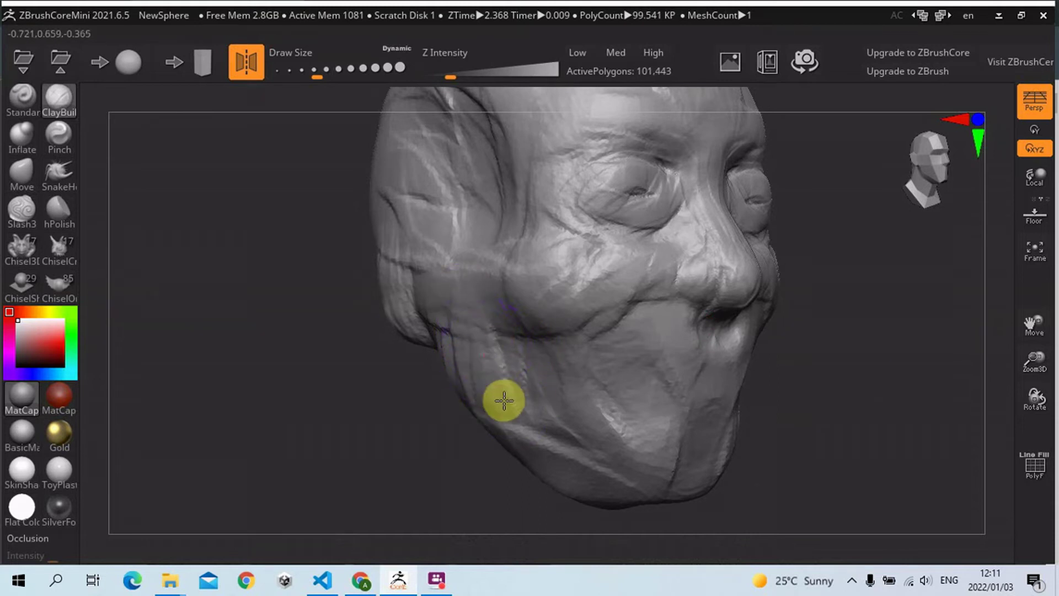
pyautogui.moveTo(503, 400)
pyautogui.mouseDown()
pyautogui.moveTo(502, 325)
pyautogui.moveTo(497, 351)
pyautogui.moveTo(518, 413)
pyautogui.moveTo(495, 349)
pyautogui.moveTo(500, 418)
pyautogui.moveTo(457, 345)
pyautogui.moveTo(515, 405)
pyautogui.moveTo(504, 384)
pyautogui.mouseUp()
# Sculpt the jawline in profile, then the mouth, lower lip and chin crease from the front
pyautogui.moveTo(809, 407); pyautogui.dragTo(879, 407)
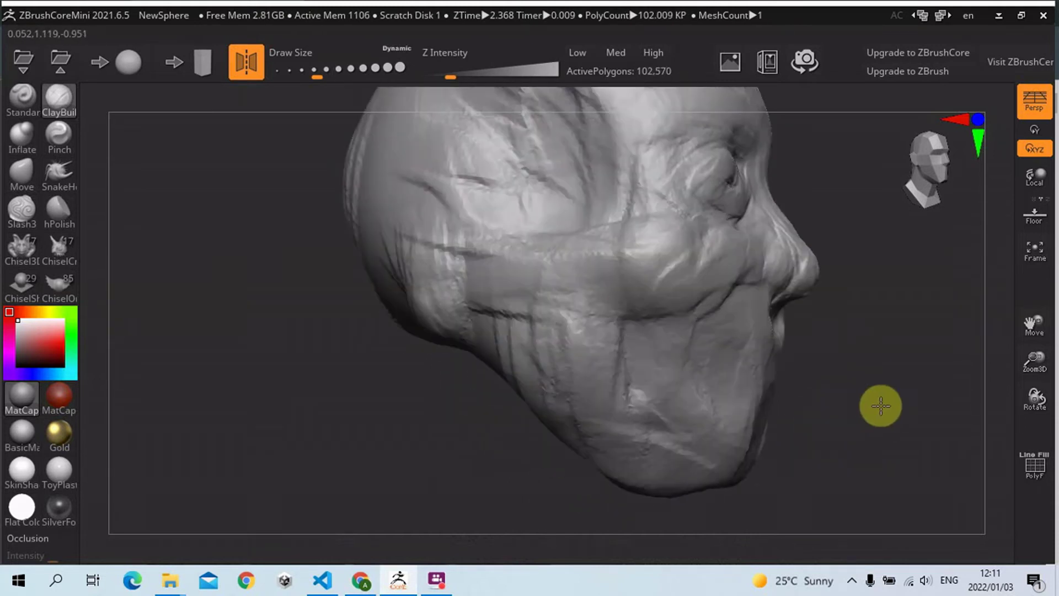
pyautogui.moveTo(609, 468); pyautogui.dragTo(740, 429)
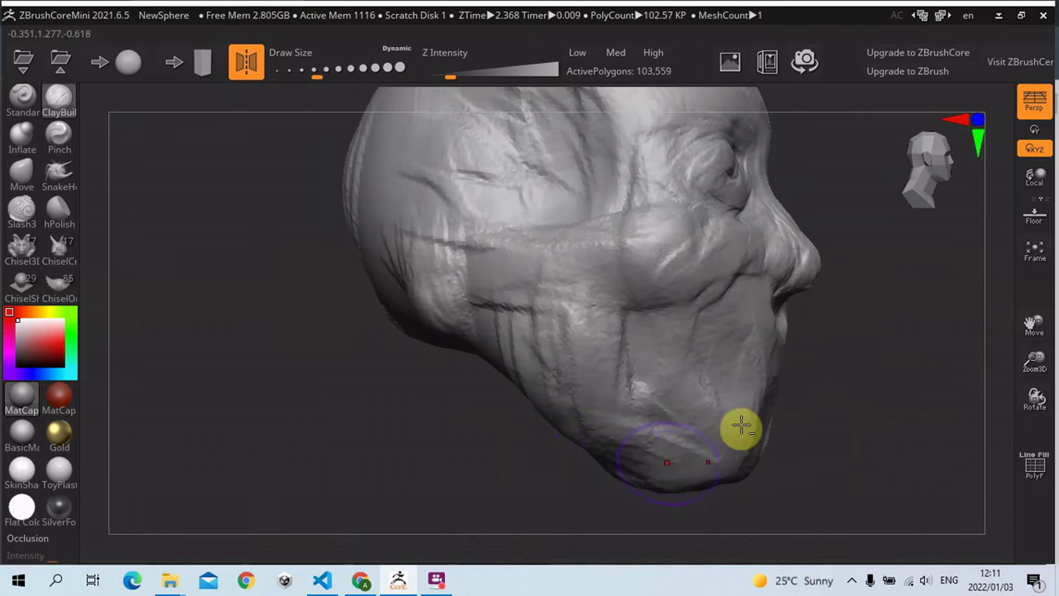
pyautogui.moveTo(888, 375); pyautogui.dragTo(732, 379)
pyautogui.moveTo(525, 394)
pyautogui.mouseDown()
pyautogui.moveTo(611, 393)
pyautogui.moveTo(496, 384)
pyautogui.moveTo(593, 393)
pyautogui.moveTo(535, 372)
pyautogui.moveTo(621, 370)
pyautogui.moveTo(581, 394)
pyautogui.mouseUp()
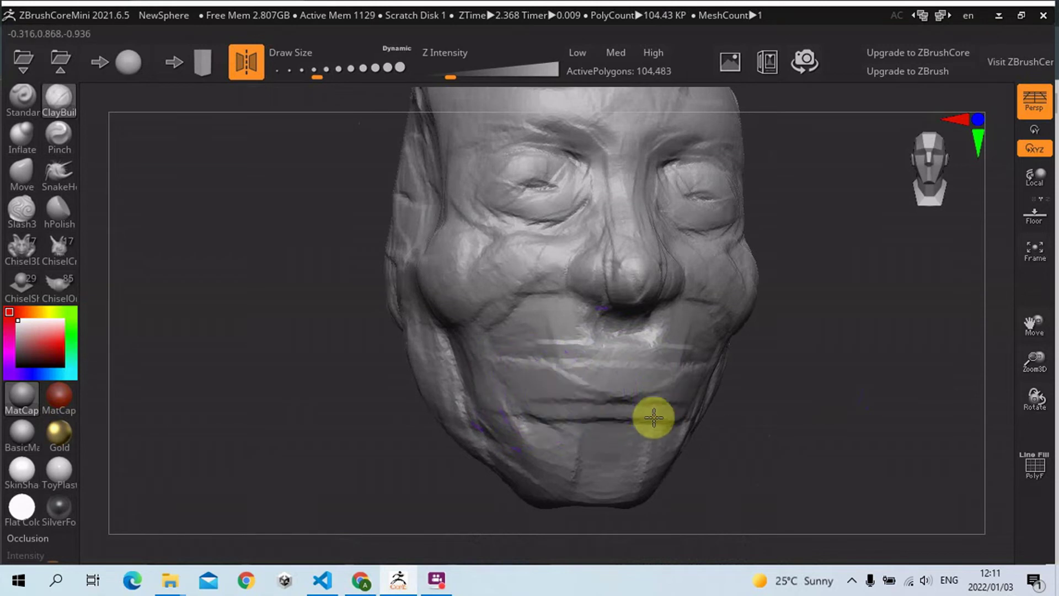
pyautogui.moveTo(654, 417)
pyautogui.mouseDown()
pyautogui.moveTo(664, 419)
pyautogui.moveTo(599, 366)
pyautogui.moveTo(712, 378)
pyautogui.mouseUp()
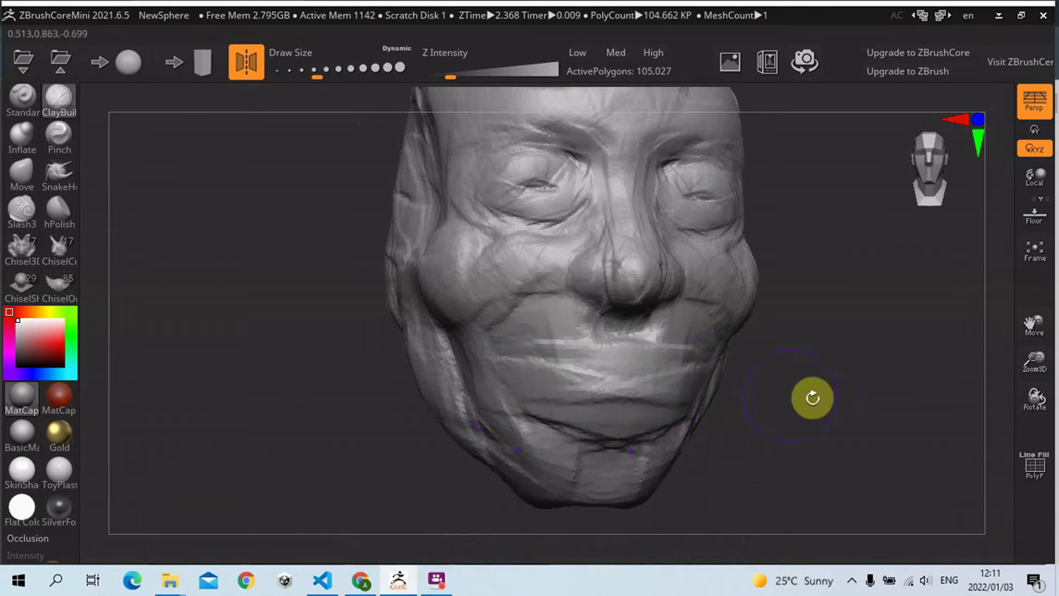
# In right profile, slightly enlarge the brush and build up the temple
pyautogui.moveTo(813, 398)
pyautogui.mouseDown()
pyautogui.moveTo(802, 395)
pyautogui.moveTo(811, 392)
pyautogui.mouseUp()
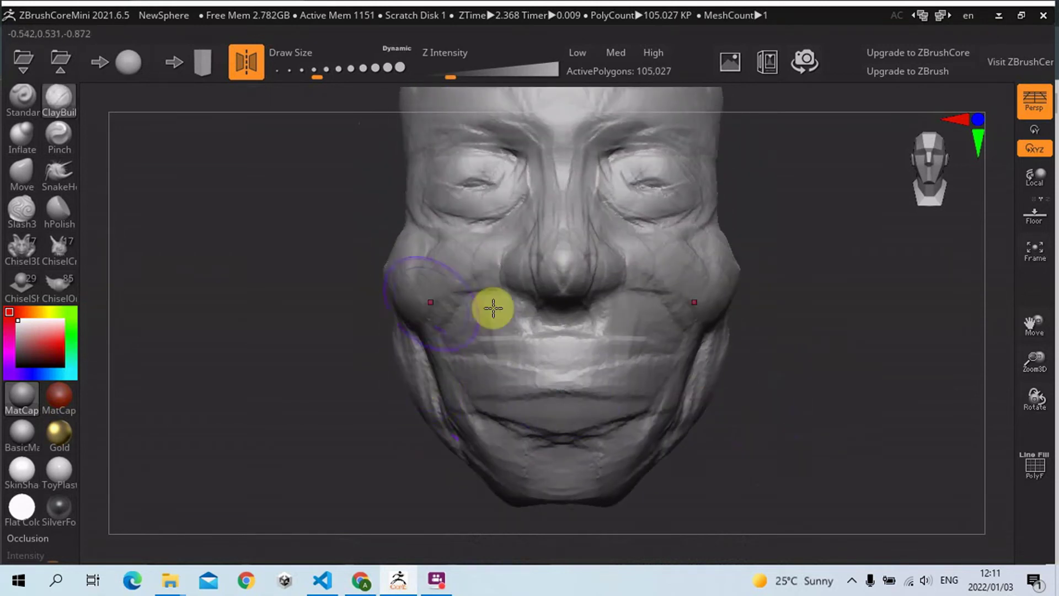
pyautogui.moveTo(839, 342)
pyautogui.mouseDown()
pyautogui.moveTo(877, 350)
pyautogui.moveTo(887, 454)
pyautogui.mouseUp()
pyautogui.press('s')
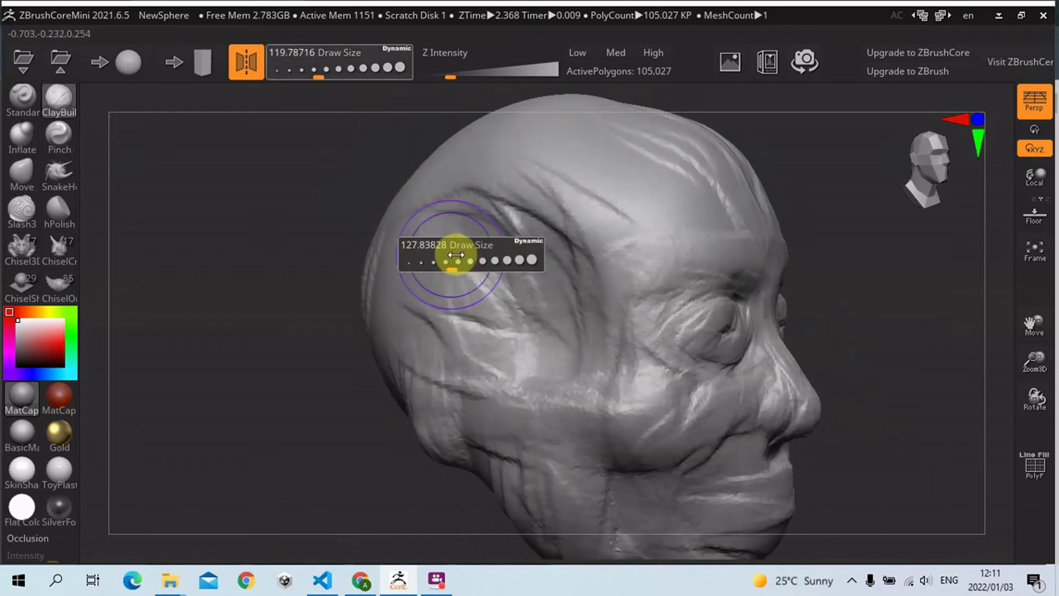
pyautogui.moveTo(456, 255)
pyautogui.mouseDown()
pyautogui.moveTo(508, 229)
pyautogui.moveTo(554, 342)
pyautogui.moveTo(447, 241)
pyautogui.moveTo(563, 374)
pyautogui.moveTo(504, 311)
pyautogui.moveTo(546, 294)
pyautogui.moveTo(569, 335)
pyautogui.moveTo(537, 259)
pyautogui.moveTo(498, 226)
pyautogui.moveTo(481, 246)
pyautogui.moveTo(423, 257)
pyautogui.moveTo(500, 333)
pyautogui.moveTo(458, 297)
pyautogui.moveTo(511, 331)
pyautogui.moveTo(459, 218)
pyautogui.moveTo(527, 311)
pyautogui.moveTo(463, 288)
pyautogui.mouseUp()
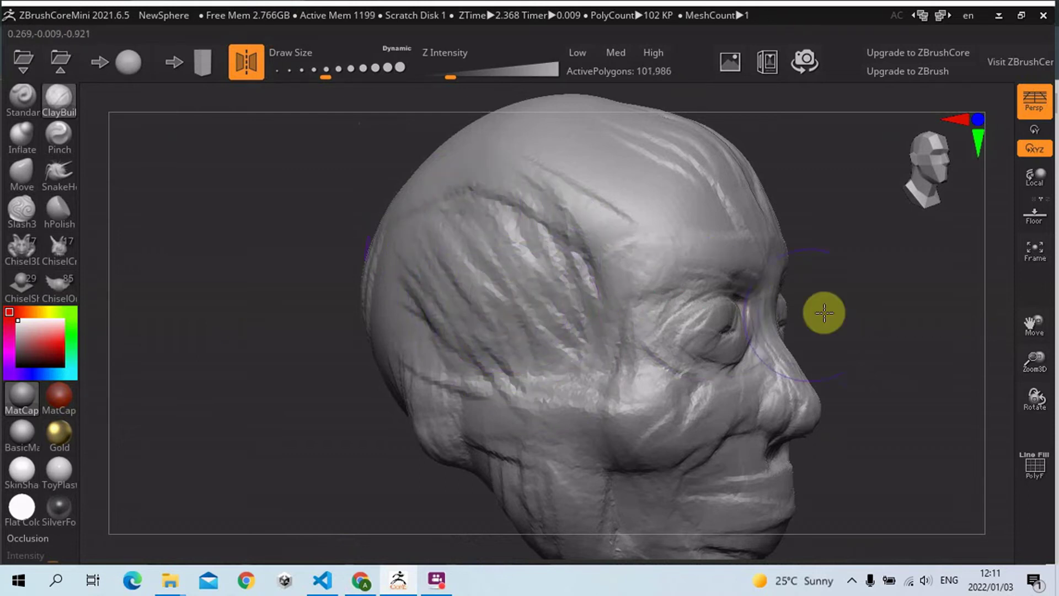
pyautogui.moveTo(824, 312)
pyautogui.mouseDown()
pyautogui.moveTo(783, 308)
pyautogui.moveTo(816, 310)
pyautogui.moveTo(846, 345)
pyautogui.moveTo(839, 329)
pyautogui.mouseUp()
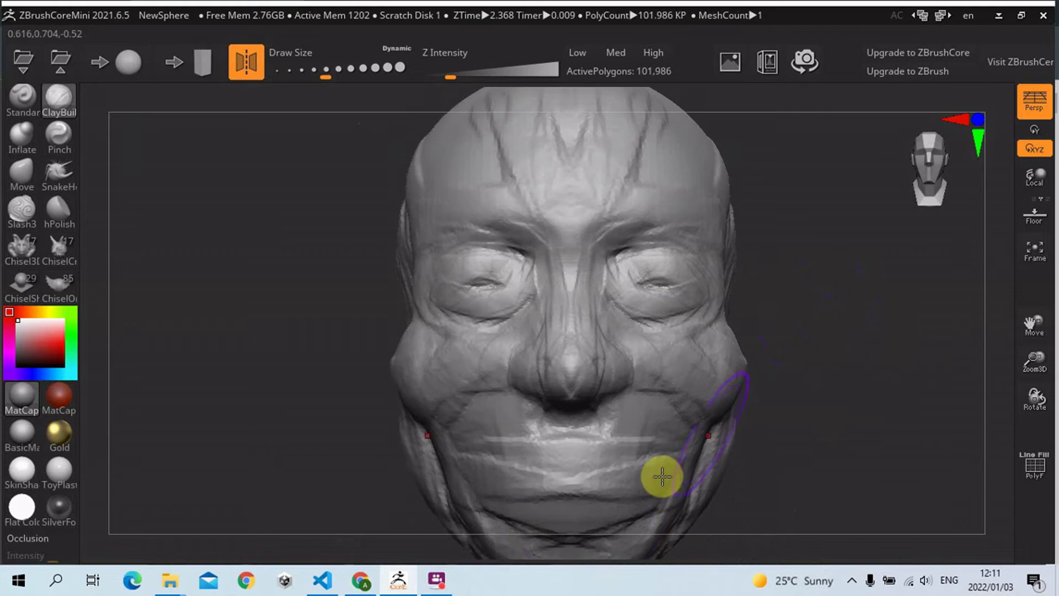
pyautogui.click(442, 580)
# View the Cranium skull page and the senior-man photo in Chrome before returning to the sculpt
pyautogui.click(436, 579)
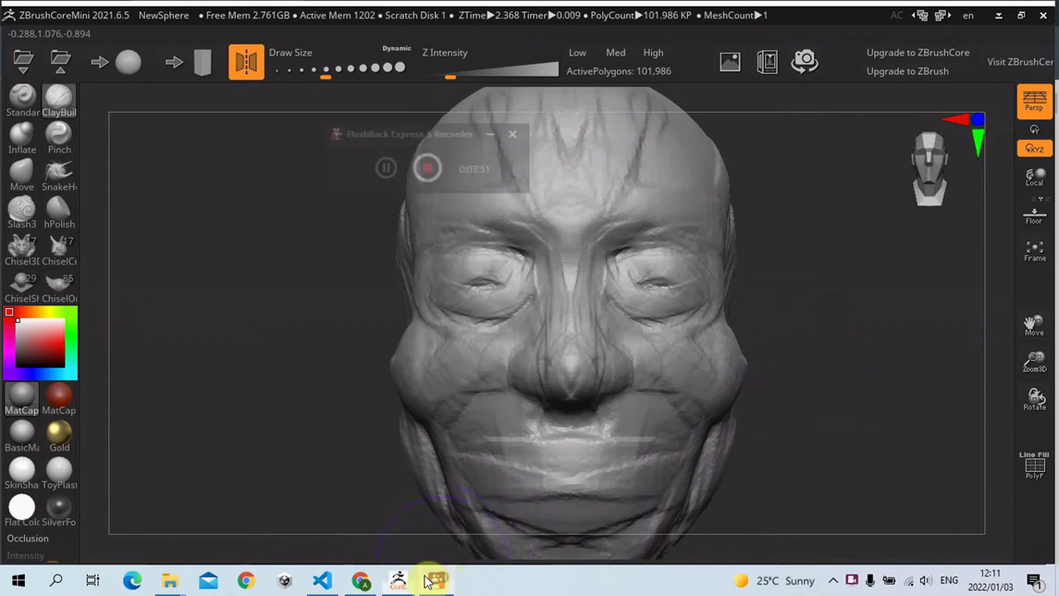
pyautogui.moveTo(402, 584)
pyautogui.click(363, 583)
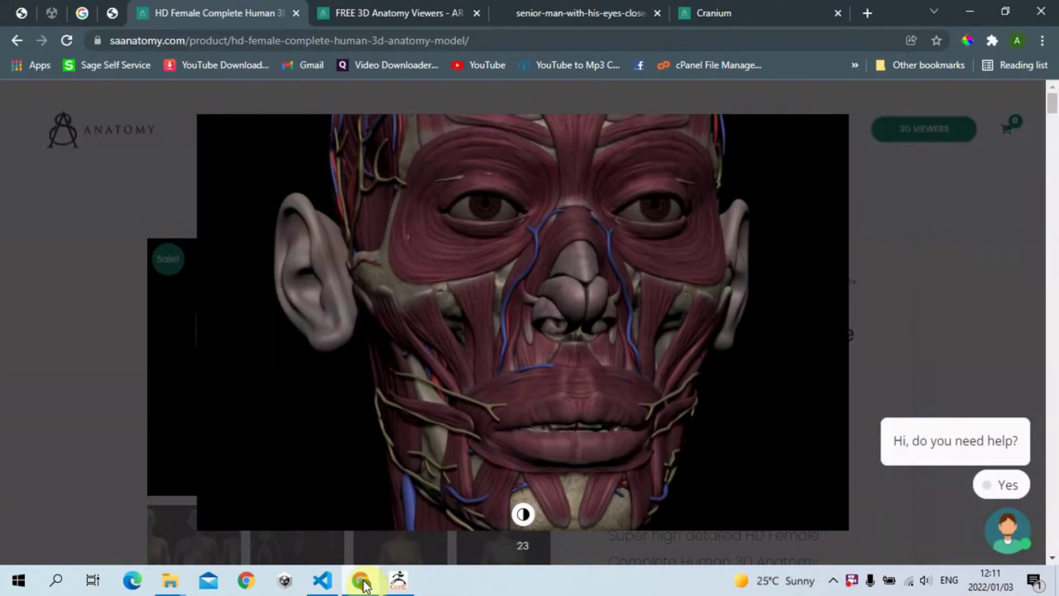
pyautogui.click(727, 8)
pyautogui.click(607, 12)
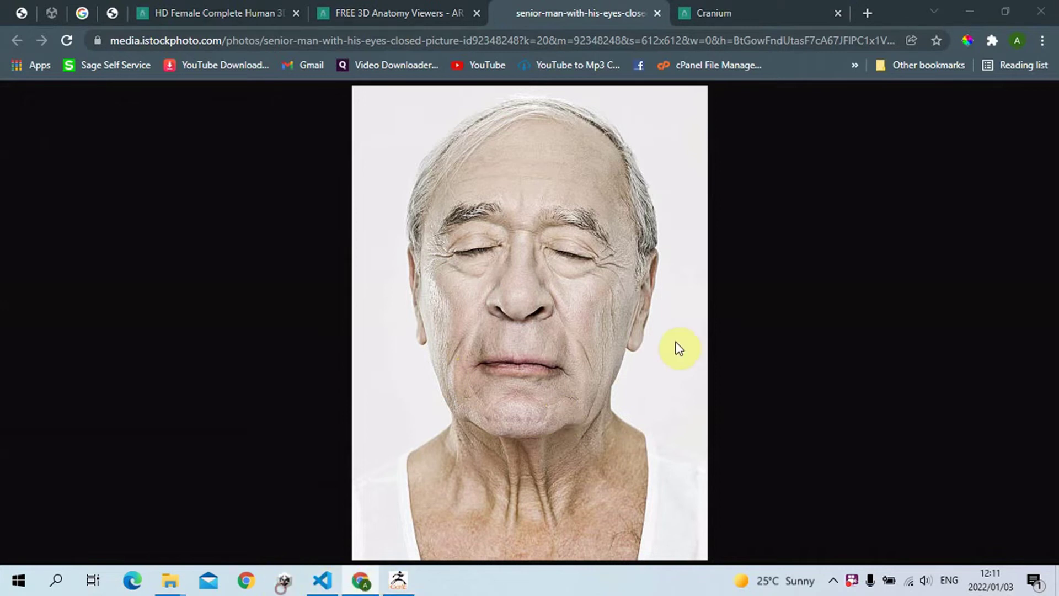
pyautogui.click(396, 580)
# Turn the head to each profile and carve creases into the temples
pyautogui.moveTo(820, 335)
pyautogui.mouseDown()
pyautogui.moveTo(811, 282)
pyautogui.moveTo(586, 258)
pyautogui.mouseUp()
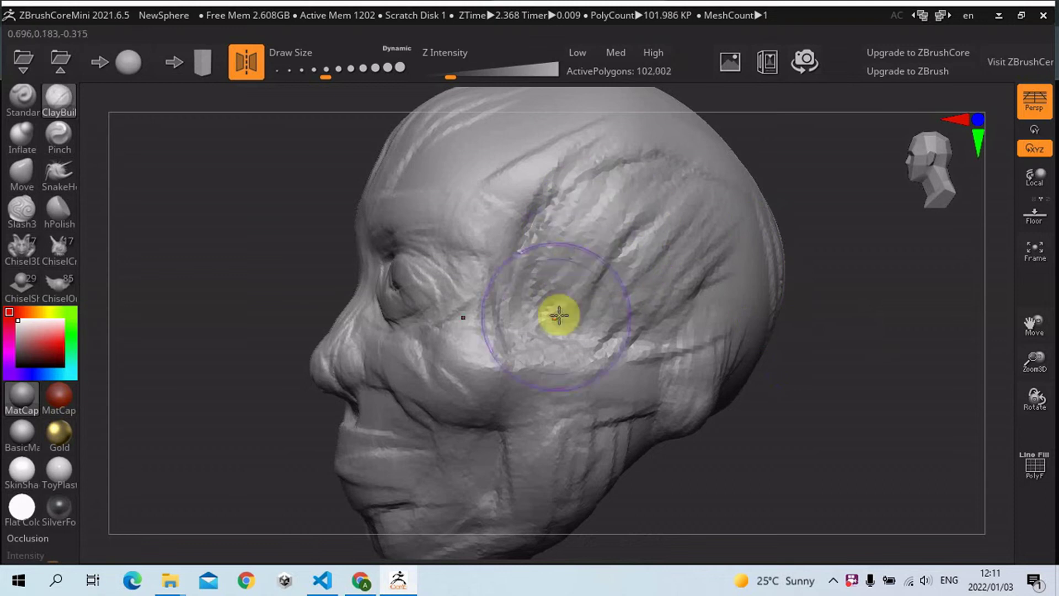
pyautogui.moveTo(559, 315)
pyautogui.mouseDown()
pyautogui.moveTo(624, 296)
pyautogui.moveTo(670, 304)
pyautogui.moveTo(626, 301)
pyautogui.mouseUp()
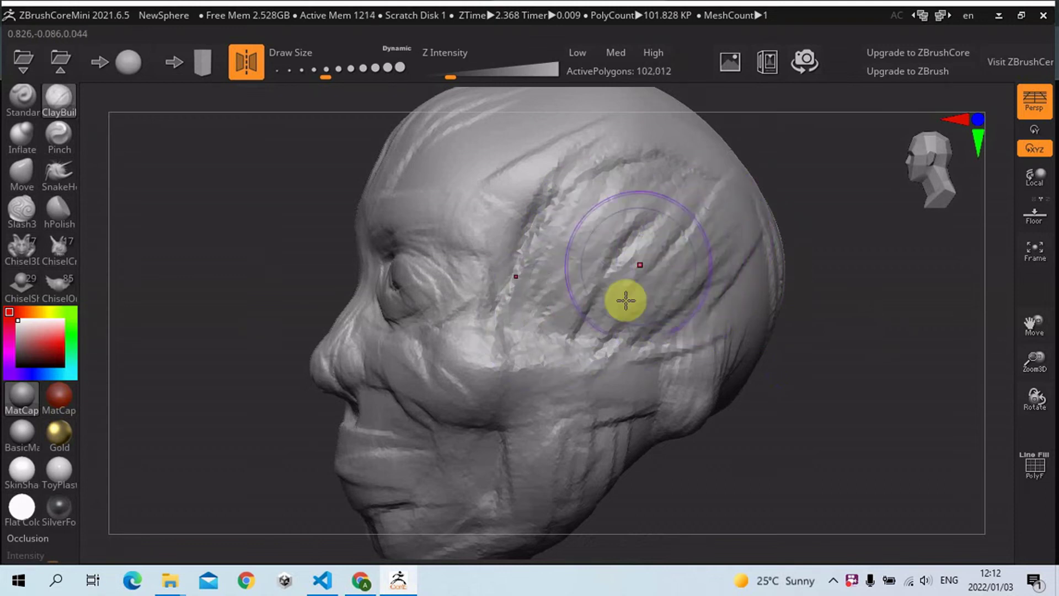
pyautogui.moveTo(794, 392)
pyautogui.mouseDown()
pyautogui.moveTo(887, 387)
pyautogui.moveTo(906, 368)
pyautogui.moveTo(825, 288)
pyautogui.moveTo(874, 500)
pyautogui.moveTo(800, 269)
pyautogui.moveTo(827, 353)
pyautogui.moveTo(852, 320)
pyautogui.moveTo(832, 251)
pyautogui.moveTo(831, 265)
pyautogui.moveTo(616, 397)
pyautogui.moveTo(533, 431)
pyautogui.moveTo(560, 495)
pyautogui.moveTo(550, 411)
pyautogui.moveTo(652, 470)
pyautogui.moveTo(700, 474)
pyautogui.moveTo(700, 531)
pyautogui.moveTo(680, 461)
pyautogui.moveTo(659, 462)
pyautogui.moveTo(828, 345)
pyautogui.moveTo(864, 388)
pyautogui.moveTo(794, 418)
pyautogui.moveTo(734, 261)
pyautogui.moveTo(753, 321)
pyautogui.moveTo(846, 319)
pyautogui.mouseUp()
pyautogui.moveTo(761, 359); pyautogui.dragTo(776, 351)
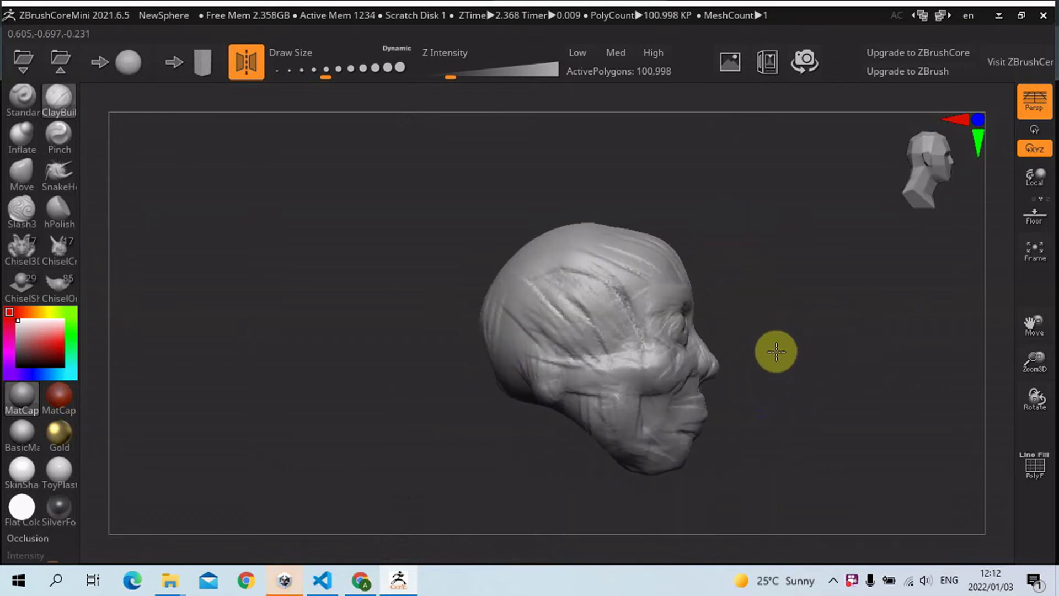
pyautogui.moveTo(588, 334); pyautogui.dragTo(627, 307)
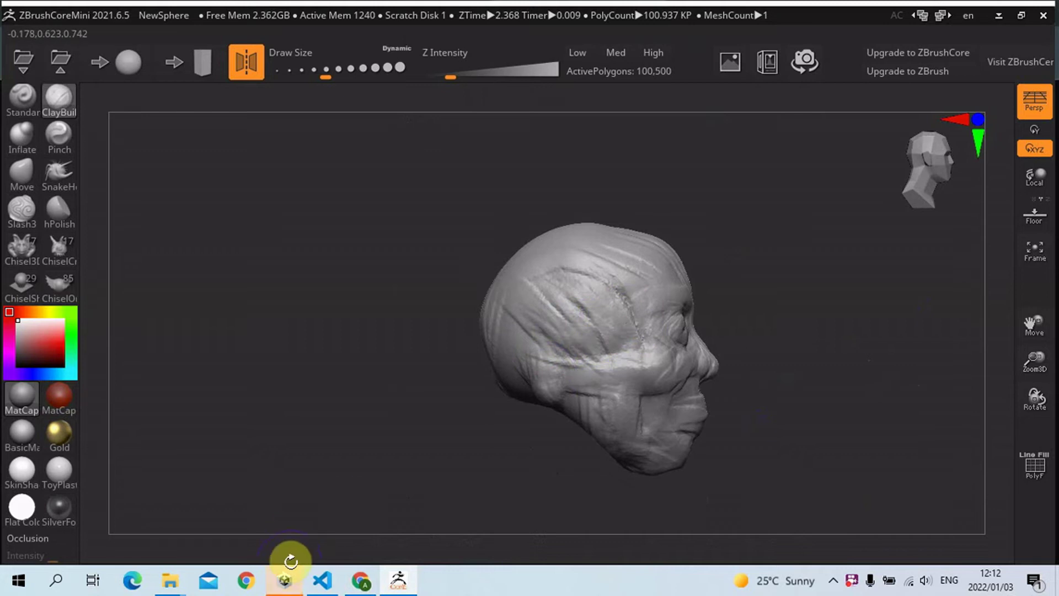
# Close the Unity Hub window from its taskbar menu and turn the head to its left side
pyautogui.rightClick(286, 586)
pyautogui.click(293, 549)
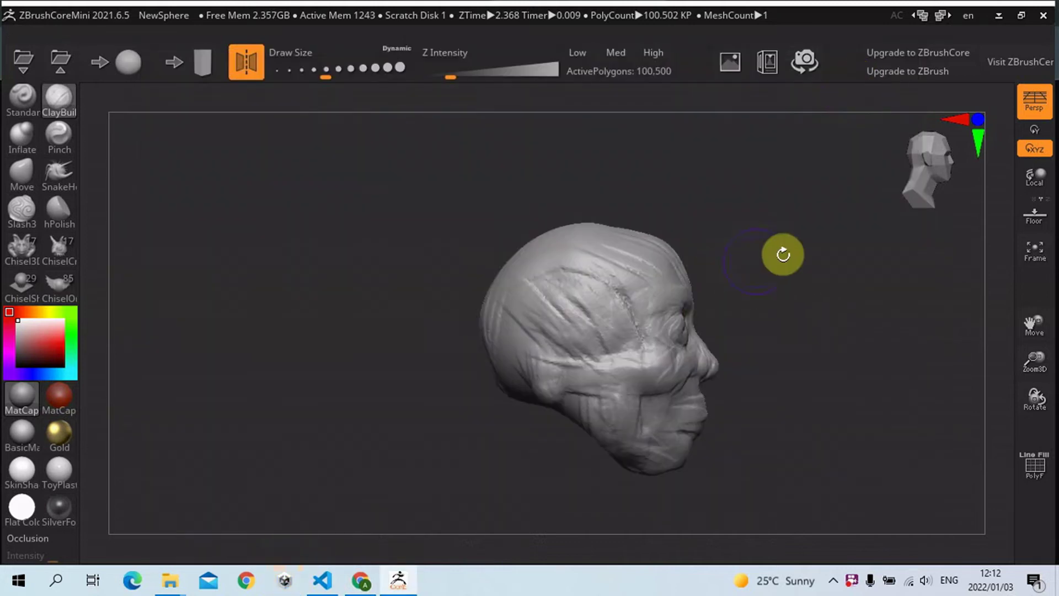
pyautogui.moveTo(783, 253)
pyautogui.mouseDown()
pyautogui.moveTo(726, 243)
pyautogui.moveTo(740, 326)
pyautogui.moveTo(735, 297)
pyautogui.moveTo(693, 313)
pyautogui.moveTo(716, 331)
pyautogui.moveTo(747, 432)
pyautogui.moveTo(667, 331)
pyautogui.moveTo(641, 336)
pyautogui.mouseUp()
pyautogui.press('s')
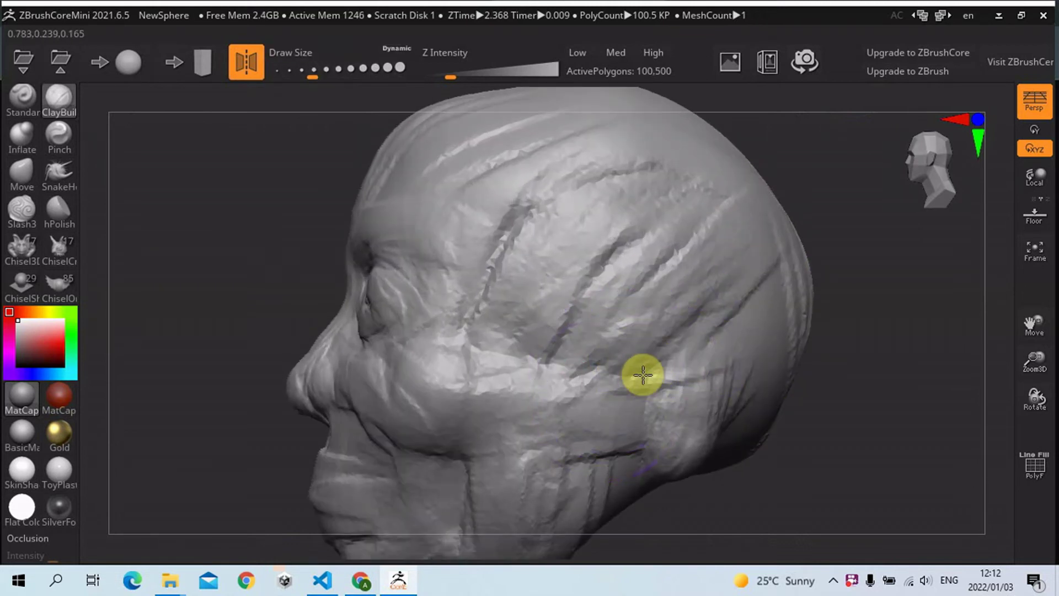
# Build up clay around the ear area and form the ear, turning the head to check it
pyautogui.moveTo(645, 361)
pyautogui.mouseDown()
pyautogui.moveTo(622, 351)
pyautogui.moveTo(609, 370)
pyautogui.moveTo(640, 337)
pyautogui.moveTo(614, 342)
pyautogui.moveTo(665, 353)
pyautogui.moveTo(669, 315)
pyautogui.moveTo(670, 340)
pyautogui.moveTo(680, 320)
pyautogui.moveTo(660, 399)
pyautogui.moveTo(675, 345)
pyautogui.moveTo(626, 435)
pyautogui.moveTo(668, 409)
pyautogui.moveTo(662, 420)
pyautogui.moveTo(715, 362)
pyautogui.moveTo(686, 405)
pyautogui.moveTo(702, 331)
pyautogui.moveTo(695, 352)
pyautogui.moveTo(676, 297)
pyautogui.moveTo(644, 326)
pyautogui.moveTo(637, 317)
pyautogui.moveTo(653, 295)
pyautogui.moveTo(688, 345)
pyautogui.moveTo(702, 321)
pyautogui.moveTo(673, 380)
pyautogui.mouseUp()
pyautogui.moveTo(901, 402); pyautogui.dragTo(660, 455)
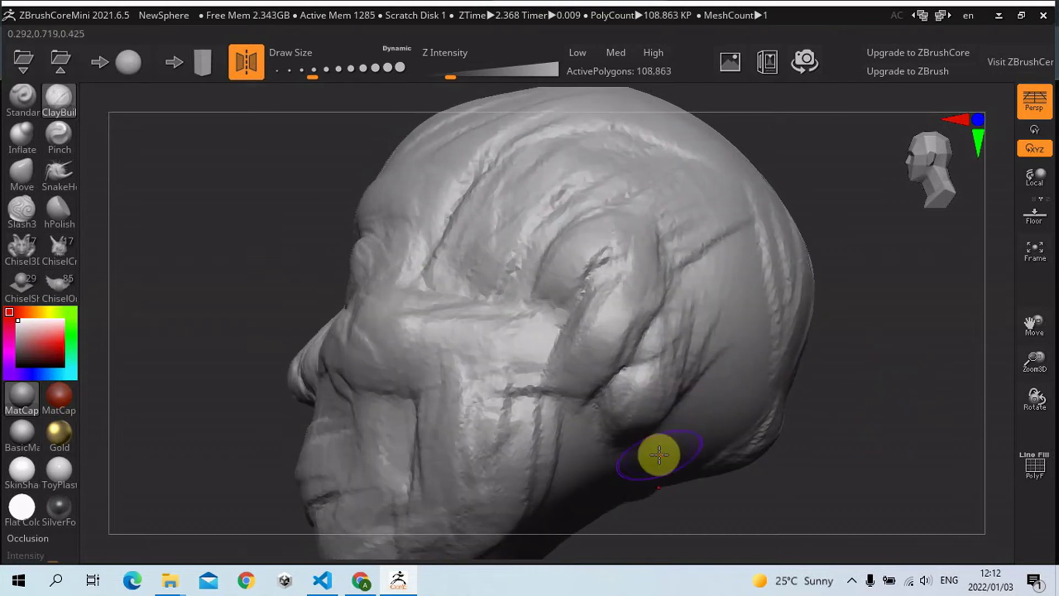
pyautogui.moveTo(893, 384); pyautogui.dragTo(761, 418)
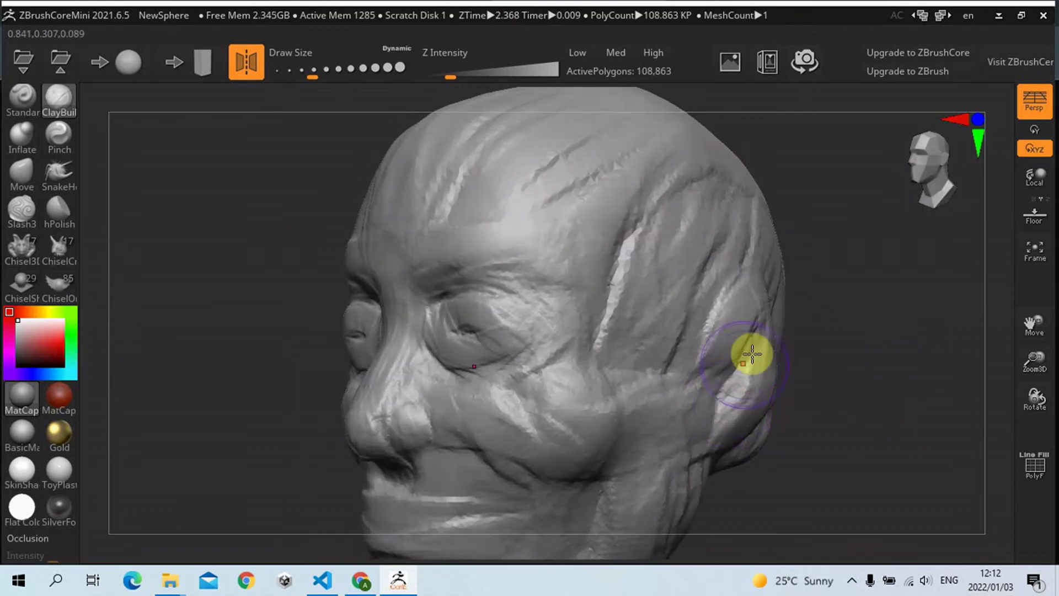
pyautogui.moveTo(882, 310)
pyautogui.mouseDown()
pyautogui.moveTo(537, 301)
pyautogui.moveTo(575, 307)
pyautogui.moveTo(539, 329)
pyautogui.moveTo(549, 324)
pyautogui.moveTo(513, 398)
pyautogui.moveTo(553, 390)
pyautogui.mouseUp()
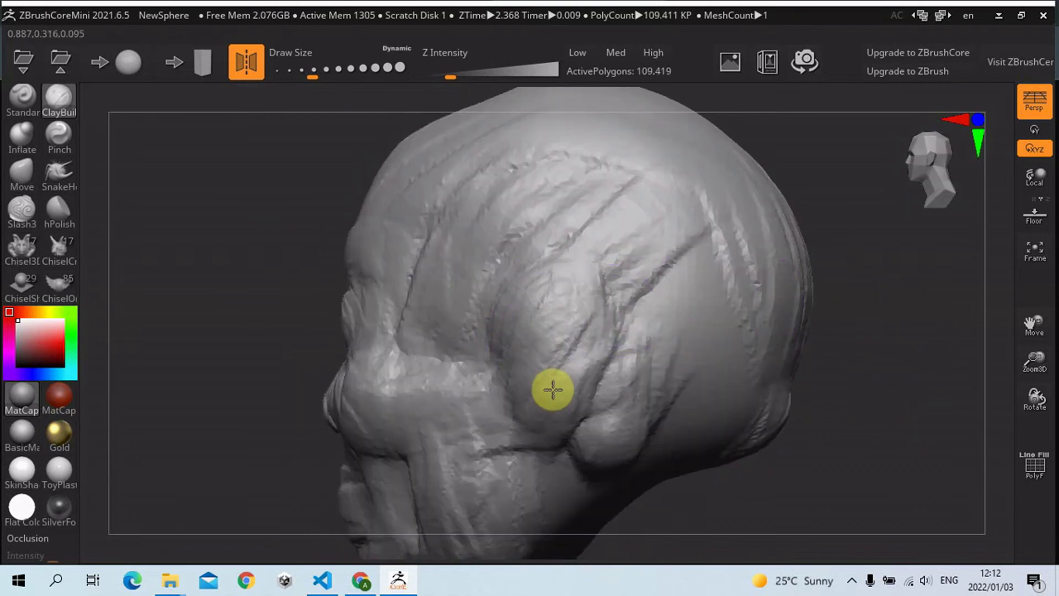
pyautogui.moveTo(537, 440); pyautogui.dragTo(520, 418)
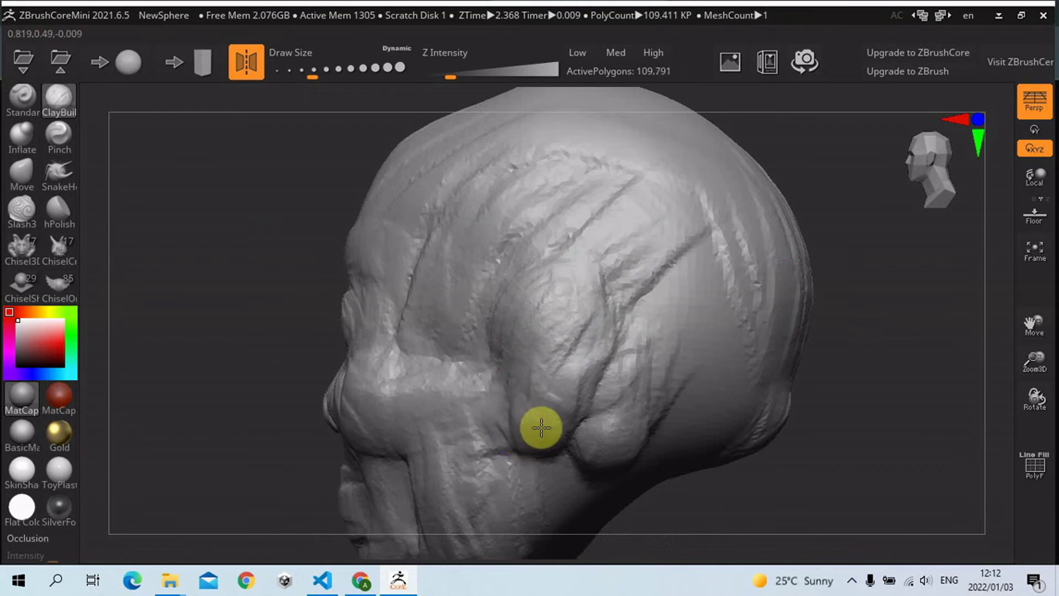
# Add clay on the temple, then with a smaller brush build up the ear rim from behind
pyautogui.moveTo(951, 366); pyautogui.dragTo(522, 335)
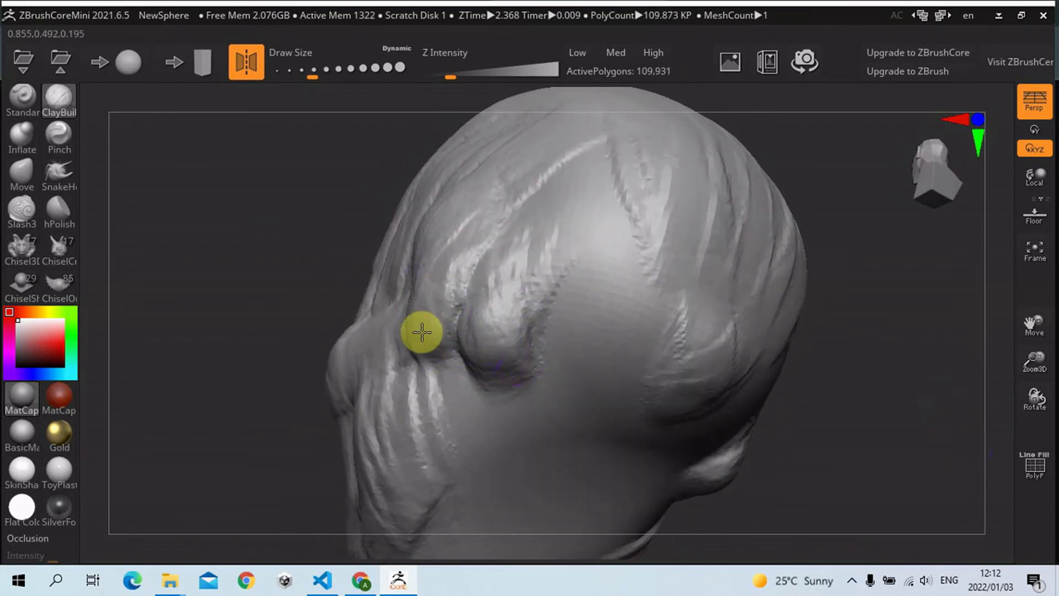
pyautogui.moveTo(419, 335)
pyautogui.mouseDown()
pyautogui.moveTo(417, 303)
pyautogui.moveTo(438, 290)
pyautogui.moveTo(441, 263)
pyautogui.mouseUp()
pyautogui.moveTo(442, 263)
pyautogui.mouseDown(button='right')
pyautogui.moveTo(433, 336)
pyautogui.moveTo(627, 280)
pyautogui.mouseUp(button='right')
pyautogui.moveTo(627, 280)
pyautogui.mouseDown()
pyautogui.moveTo(691, 290)
pyautogui.moveTo(724, 281)
pyautogui.moveTo(700, 317)
pyautogui.moveTo(695, 304)
pyautogui.moveTo(721, 293)
pyautogui.mouseUp()
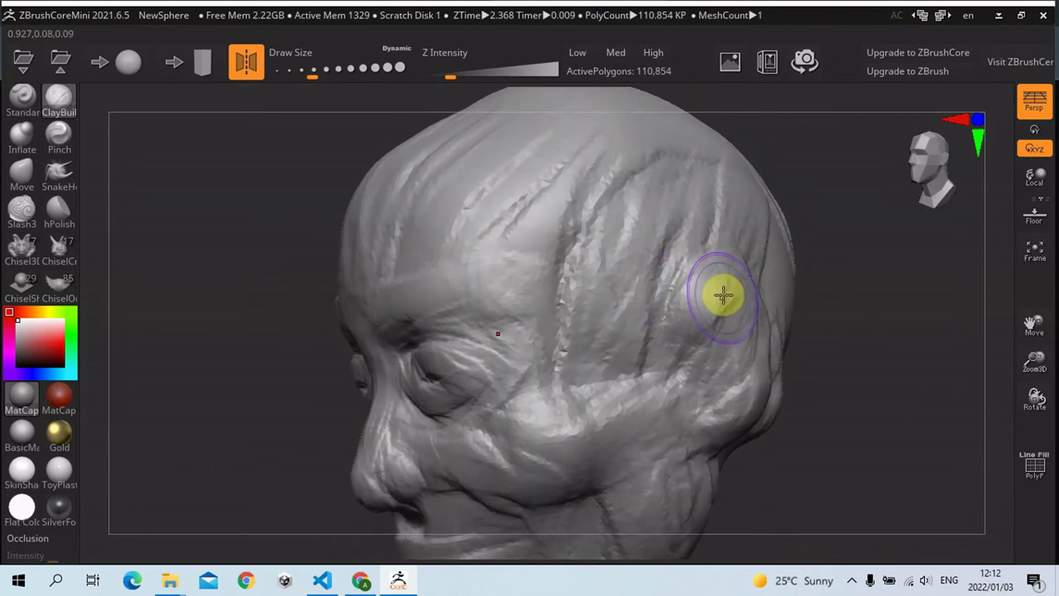
pyautogui.press('s')
pyautogui.moveTo(899, 295)
pyautogui.mouseDown()
pyautogui.moveTo(761, 294)
pyautogui.moveTo(665, 376)
pyautogui.moveTo(668, 289)
pyautogui.moveTo(670, 399)
pyautogui.moveTo(599, 319)
pyautogui.moveTo(640, 287)
pyautogui.moveTo(663, 282)
pyautogui.moveTo(681, 352)
pyautogui.moveTo(850, 334)
pyautogui.moveTo(804, 349)
pyautogui.moveTo(422, 351)
pyautogui.mouseUp()
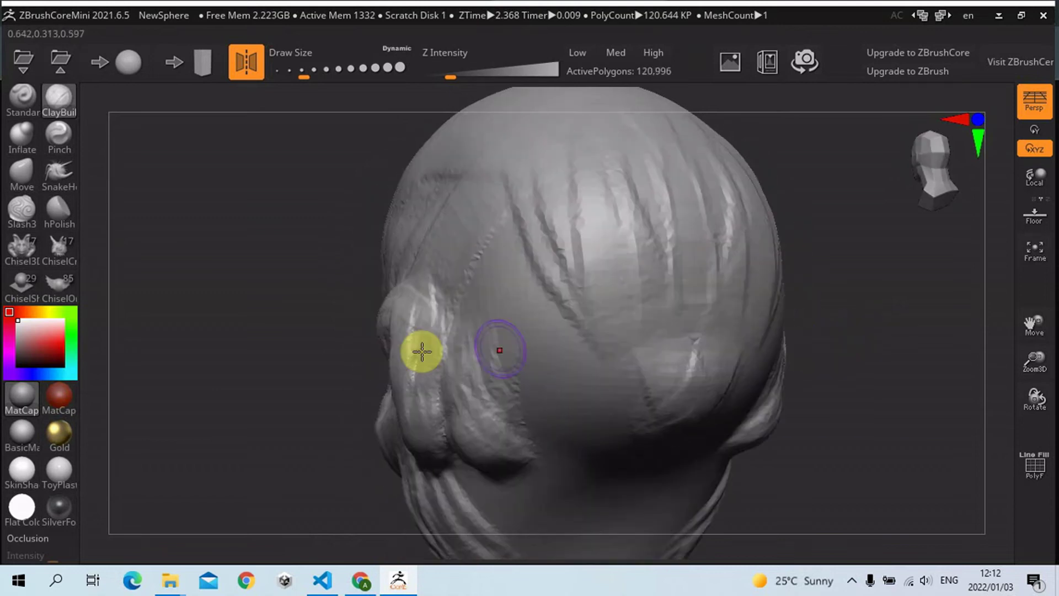
pyautogui.moveTo(422, 303); pyautogui.dragTo(438, 343)
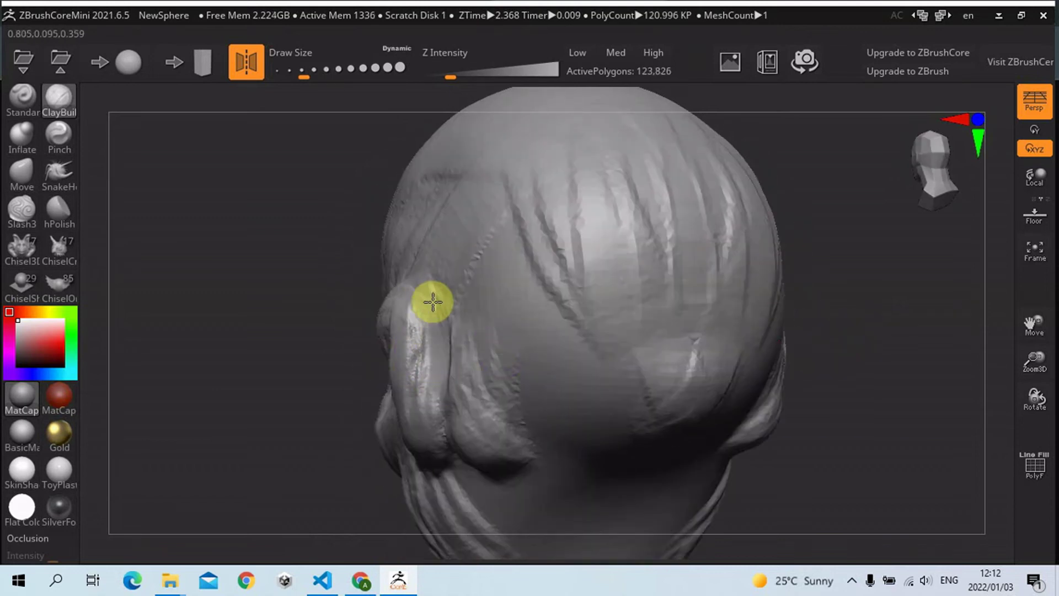
# Build up clay in front of, around and below the ear, then reshape it with a broad stroke
pyautogui.moveTo(406, 280)
pyautogui.mouseDown()
pyautogui.moveTo(717, 323)
pyautogui.moveTo(705, 319)
pyautogui.moveTo(707, 391)
pyautogui.moveTo(652, 397)
pyautogui.mouseUp()
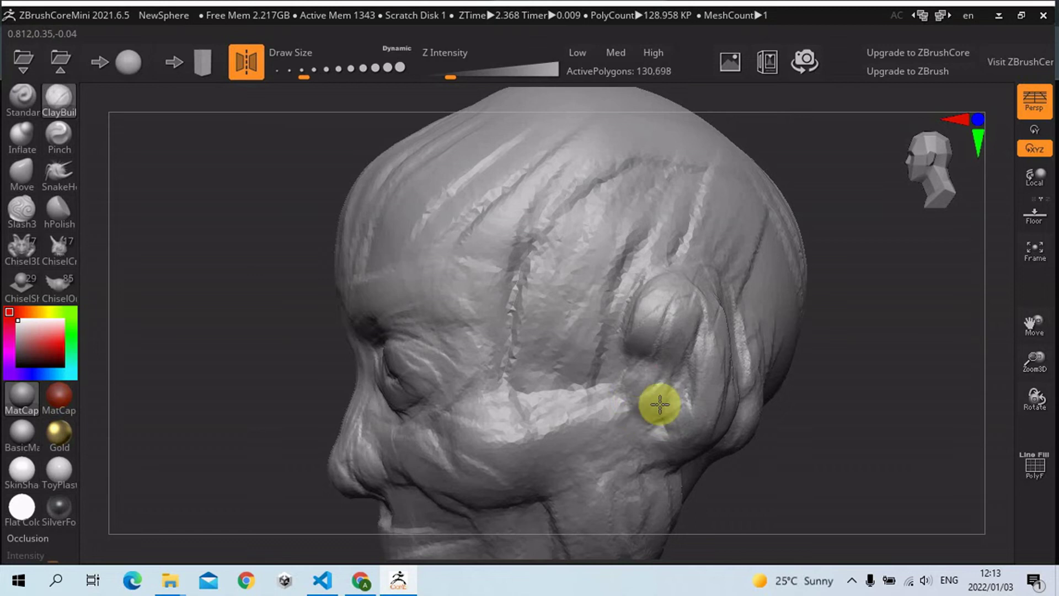
pyautogui.moveTo(820, 371)
pyautogui.mouseDown()
pyautogui.moveTo(660, 352)
pyautogui.moveTo(646, 340)
pyautogui.mouseUp()
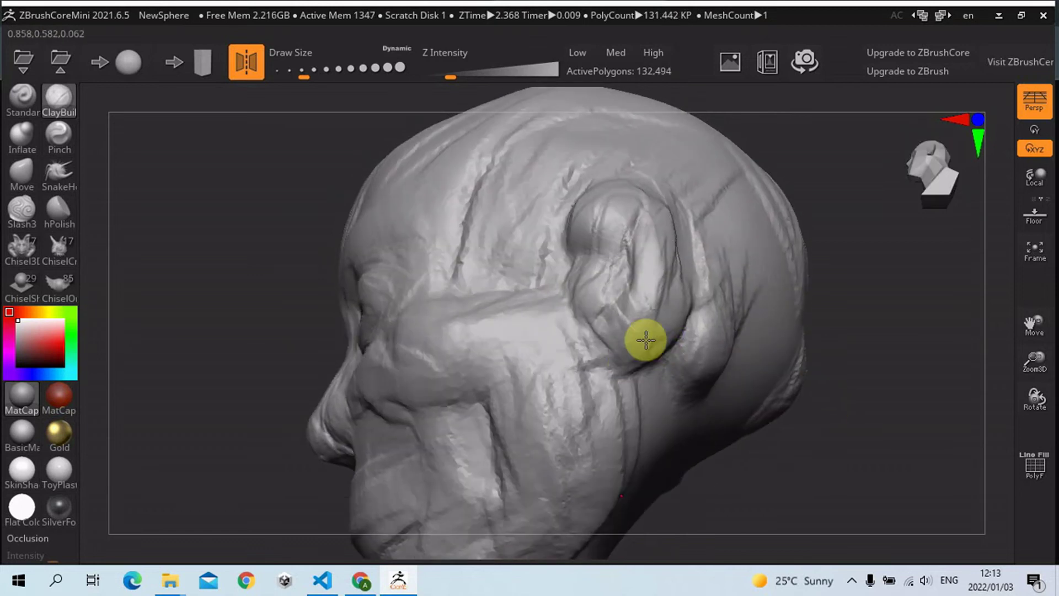
pyautogui.moveTo(885, 349); pyautogui.dragTo(833, 331)
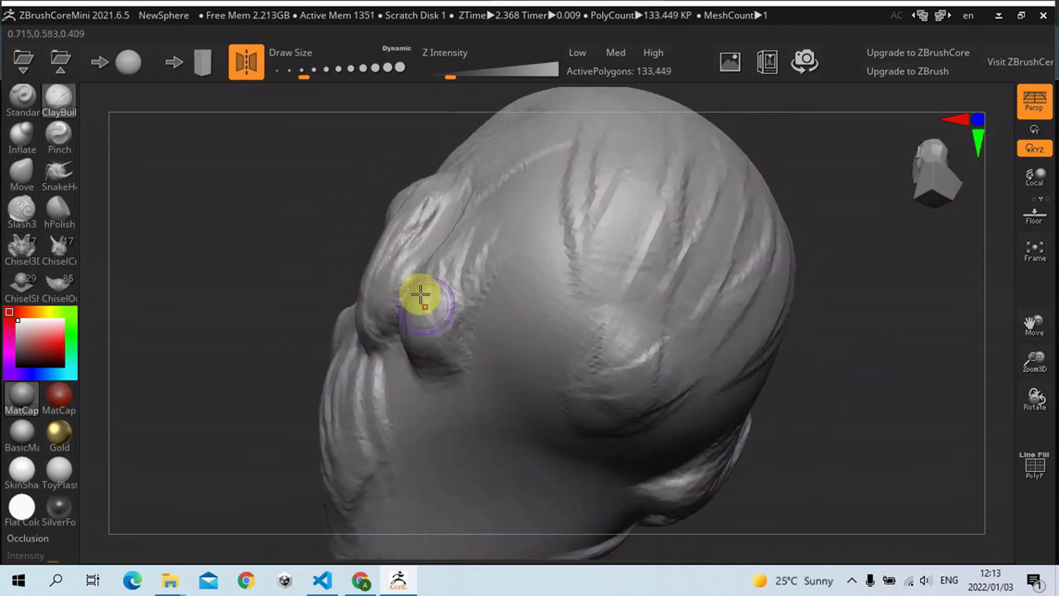
pyautogui.moveTo(388, 304); pyautogui.dragTo(386, 320)
pyautogui.moveTo(458, 229); pyautogui.dragTo(523, 284, button='right')
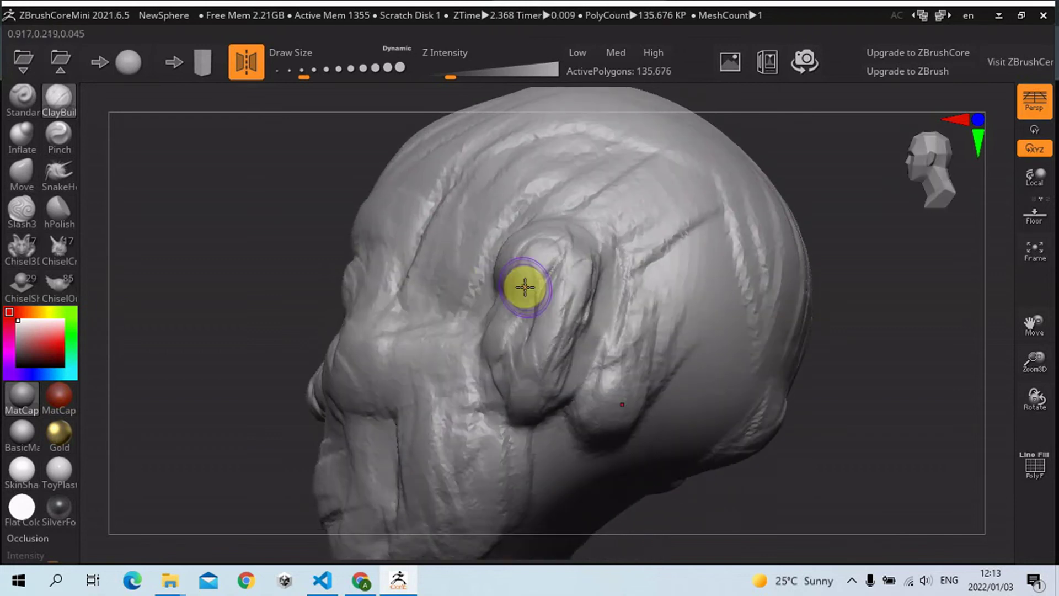
pyautogui.moveTo(566, 392); pyautogui.dragTo(567, 369)
pyautogui.press('s')
pyautogui.click(560, 376)
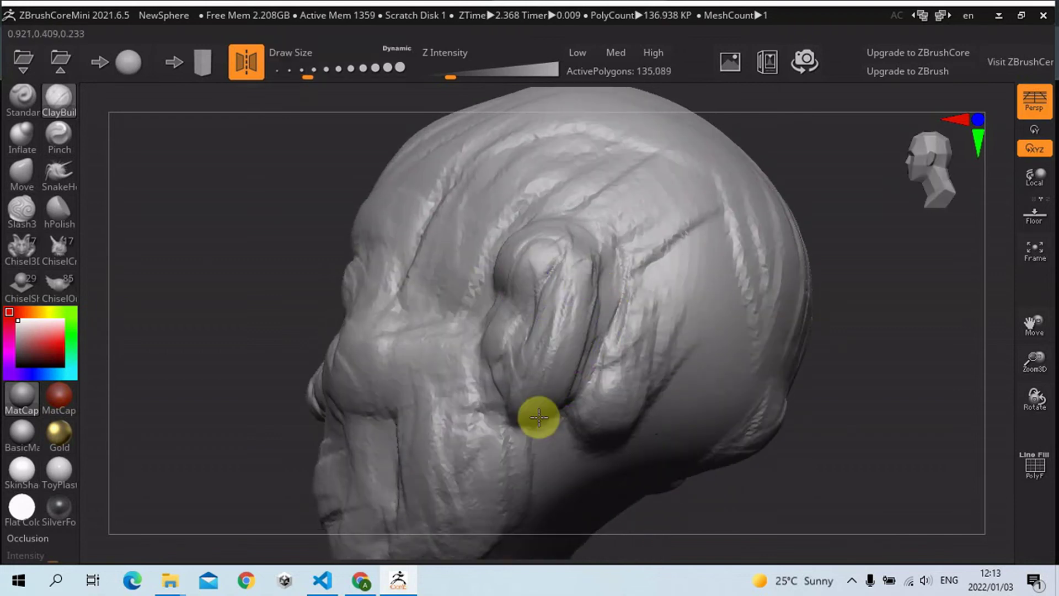
pyautogui.moveTo(578, 312)
pyautogui.mouseDown()
pyautogui.moveTo(693, 383)
pyautogui.moveTo(548, 331)
pyautogui.moveTo(581, 328)
pyautogui.moveTo(547, 374)
pyautogui.mouseUp()
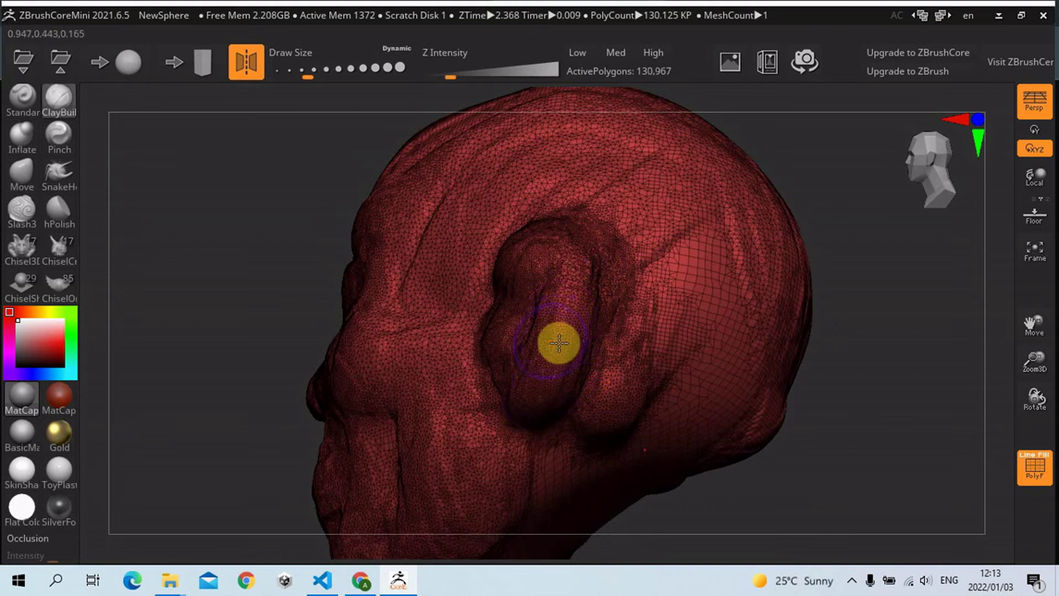
# Enlarge the ClayBuildup brush and reshape the ear, including its top edge
pyautogui.press(']')
pyautogui.moveTo(522, 393); pyautogui.dragTo(561, 364)
pyautogui.moveTo(552, 283); pyautogui.dragTo(552, 220)
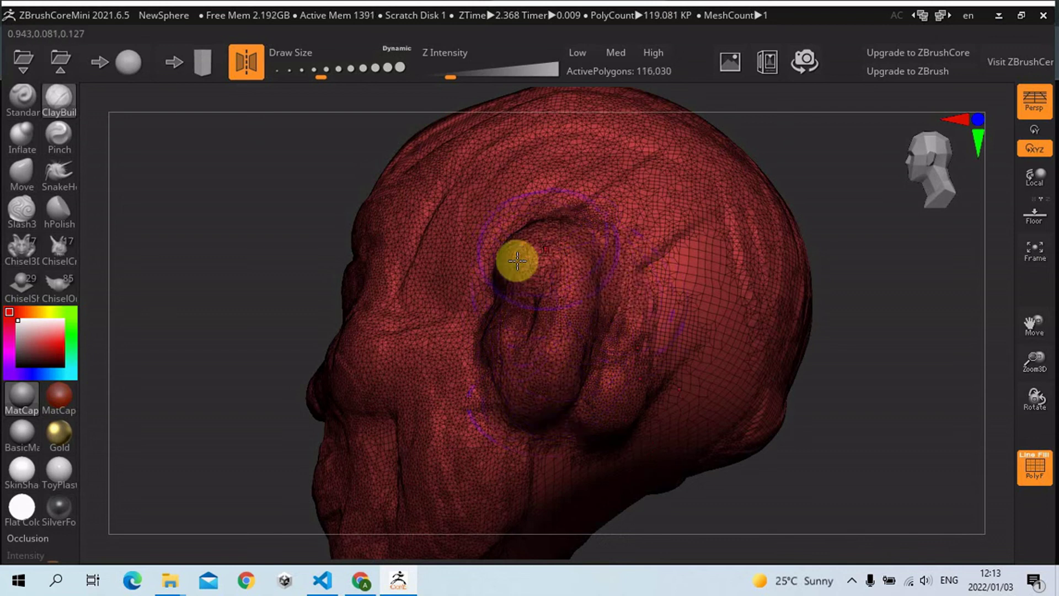
pyautogui.moveTo(612, 279)
pyautogui.mouseDown(button='right')
pyautogui.moveTo(674, 298)
pyautogui.moveTo(511, 303)
pyautogui.mouseUp(button='right')
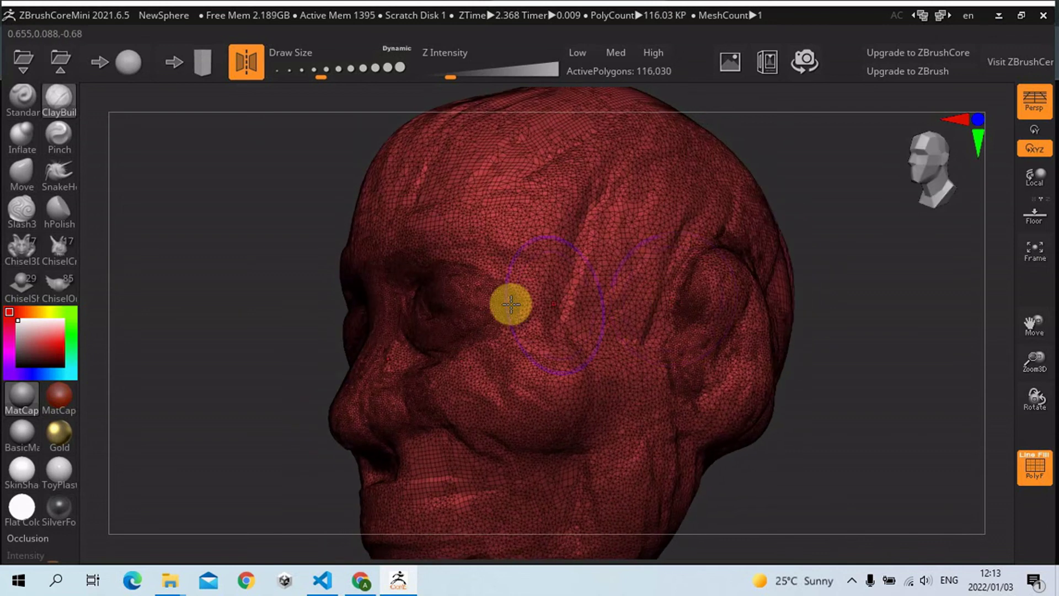
# Lower the Draw Size and refine the ears top to bottom into rounder forms from several angles
pyautogui.press('s')
pyautogui.moveTo(856, 303); pyautogui.dragTo(650, 325, button='right')
pyautogui.moveTo(617, 316)
pyautogui.mouseDown()
pyautogui.moveTo(664, 331)
pyautogui.moveTo(661, 443)
pyautogui.moveTo(656, 363)
pyautogui.moveTo(605, 326)
pyautogui.mouseUp()
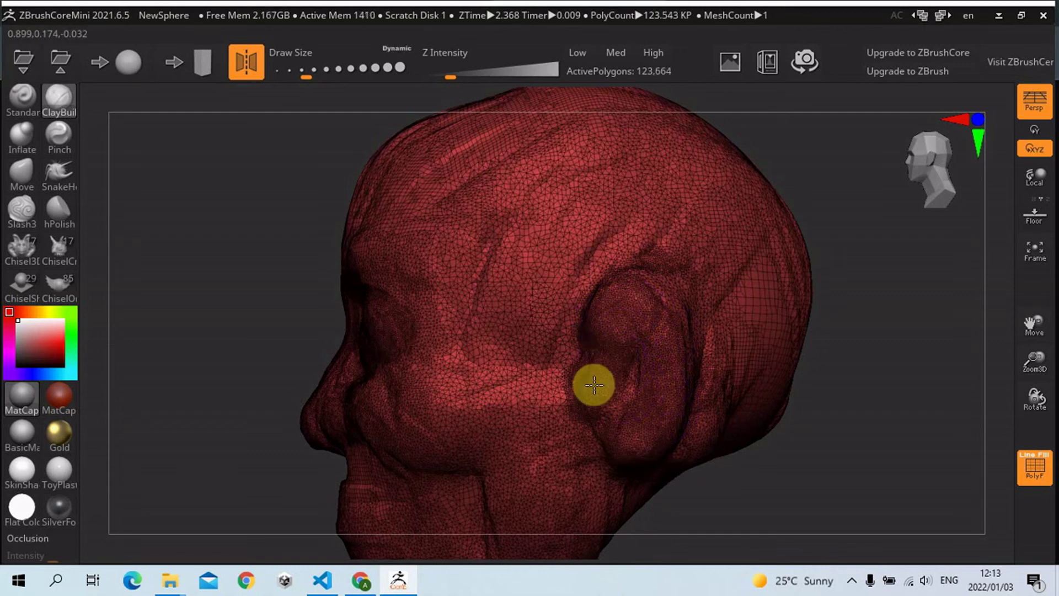
pyautogui.moveTo(593, 385)
pyautogui.mouseDown()
pyautogui.moveTo(636, 286)
pyautogui.moveTo(688, 307)
pyautogui.mouseUp()
pyautogui.moveTo(688, 307)
pyautogui.mouseDown(button='right')
pyautogui.moveTo(466, 317)
pyautogui.moveTo(563, 405)
pyautogui.mouseUp(button='right')
pyautogui.moveTo(563, 404)
pyautogui.mouseDown()
pyautogui.moveTo(564, 340)
pyautogui.moveTo(581, 369)
pyautogui.mouseUp()
pyautogui.moveTo(555, 334)
pyautogui.mouseDown()
pyautogui.moveTo(574, 367)
pyautogui.moveTo(520, 343)
pyautogui.moveTo(574, 369)
pyautogui.mouseUp()
pyautogui.moveTo(574, 422)
pyautogui.mouseDown()
pyautogui.moveTo(556, 342)
pyautogui.moveTo(539, 352)
pyautogui.moveTo(574, 395)
pyautogui.mouseUp()
pyautogui.moveTo(575, 395)
pyautogui.mouseDown(button='right')
pyautogui.moveTo(581, 346)
pyautogui.moveTo(549, 347)
pyautogui.mouseUp(button='right')
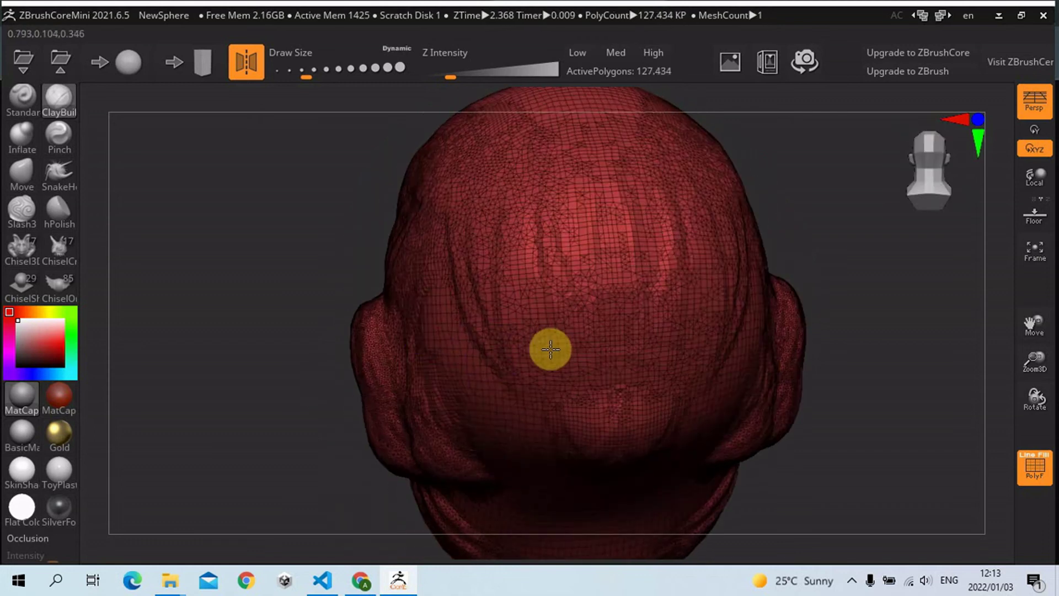
# Switch to the Move brush at a larger size and pull the ears up and outward
pyautogui.click(50, 178)
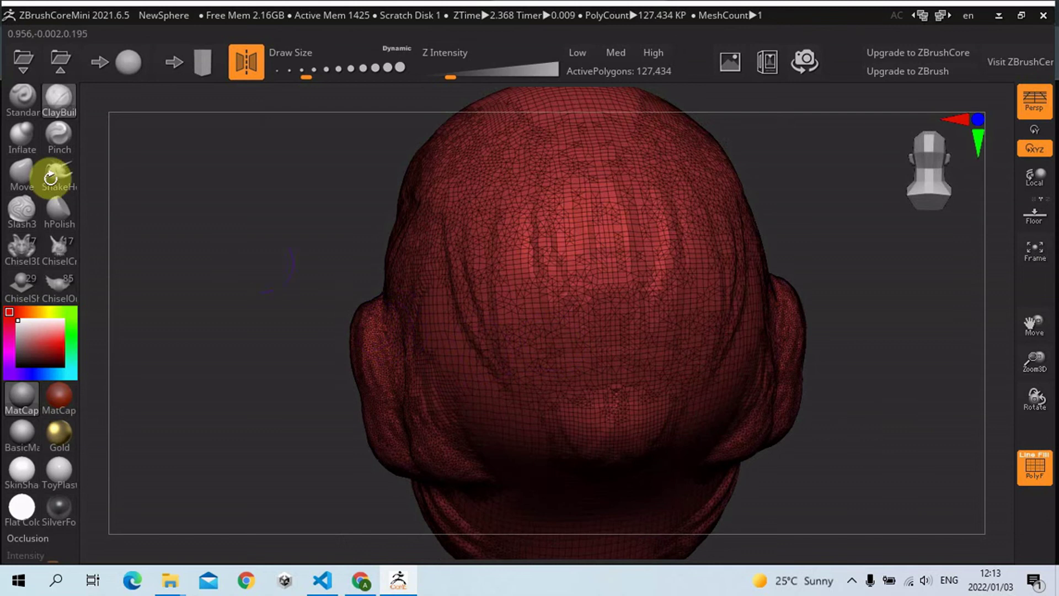
pyautogui.press('s')
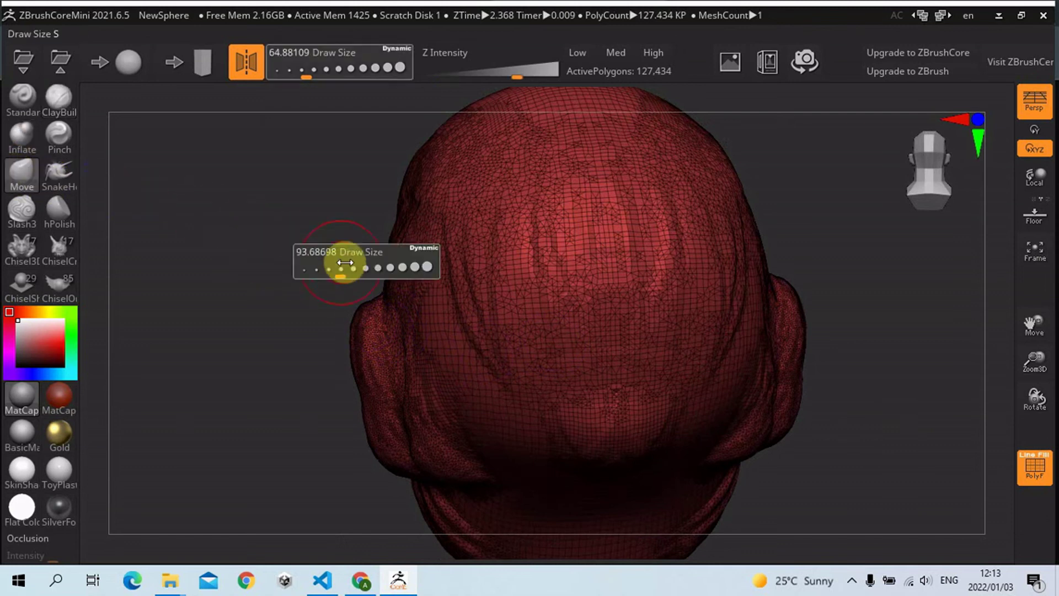
pyautogui.moveTo(350, 319); pyautogui.dragTo(320, 296)
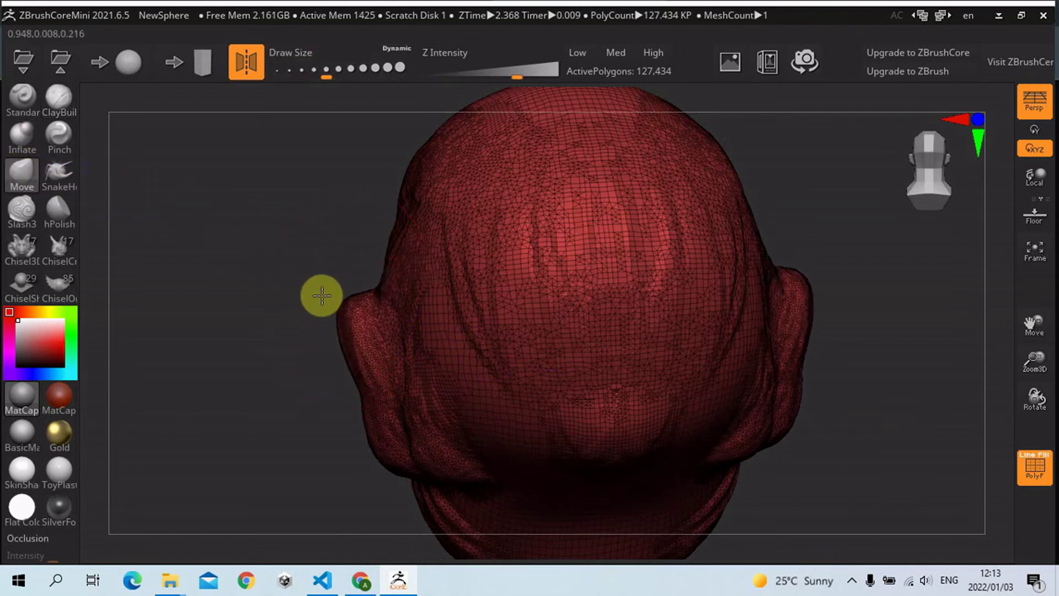
pyautogui.moveTo(489, 329); pyautogui.dragTo(667, 323, button='right')
pyautogui.moveTo(355, 303); pyautogui.dragTo(346, 286)
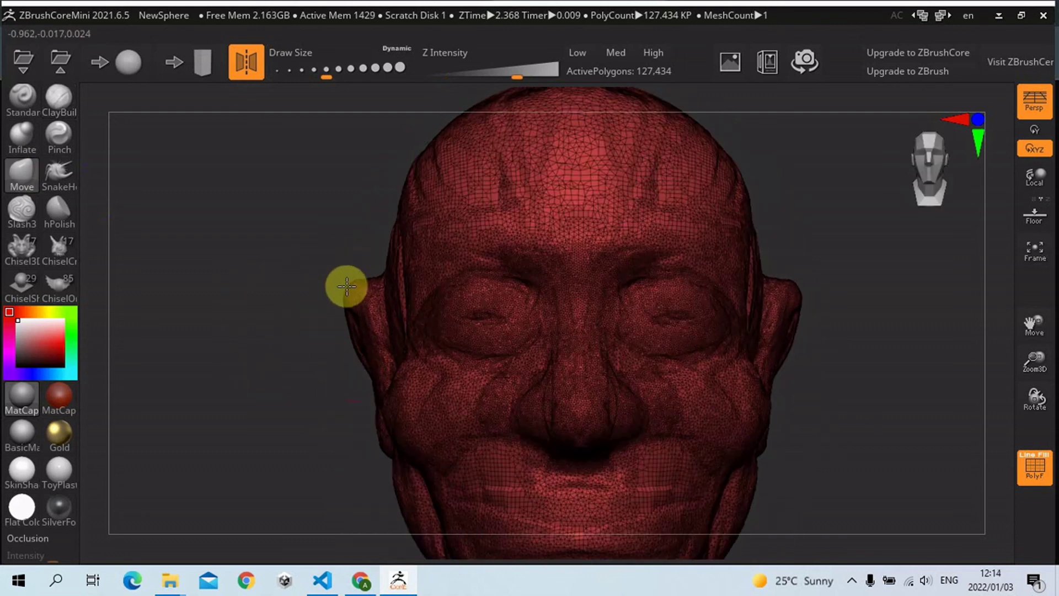
# Turn off the PolyFrame wireframe display with Shift+F
pyautogui.keyDown('ctrl'); pyautogui.moveTo(704, 362); pyautogui.dragTo(488, 319, button='right'); pyautogui.keyUp('ctrl')
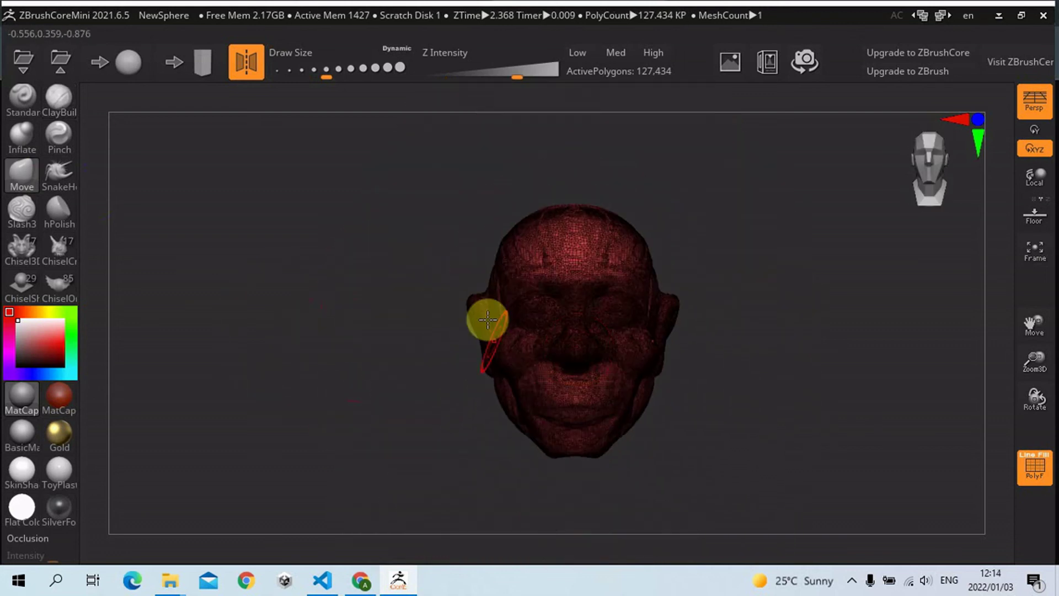
pyautogui.hotkey('shift', 'f')
pyautogui.keyDown('ctrl'); pyautogui.moveTo(607, 310); pyautogui.dragTo(454, 288, button='right'); pyautogui.keyUp('ctrl')
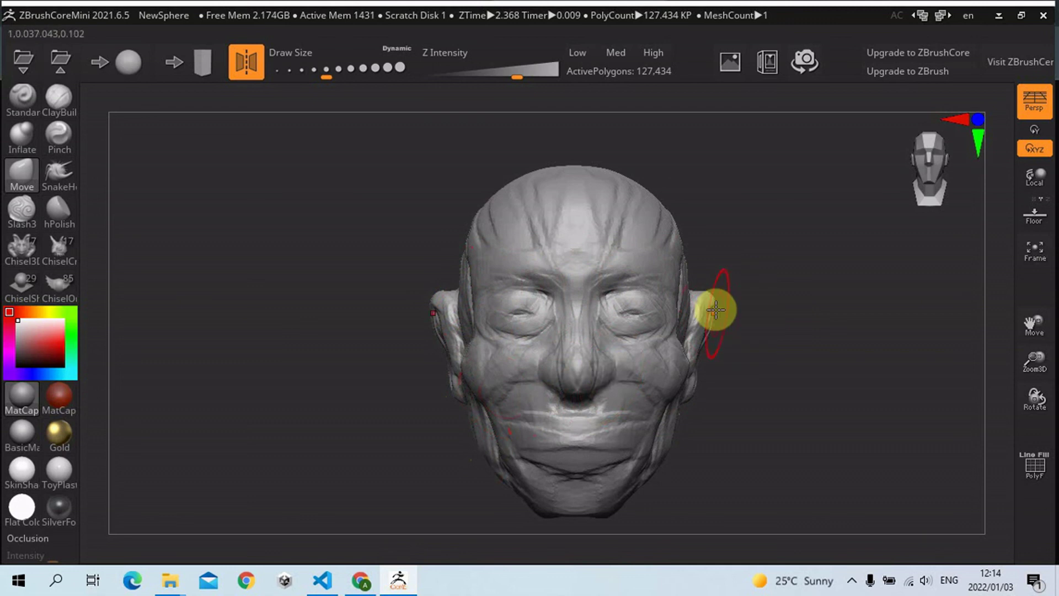
# Orbit the head through left three-quarter, back, front and side views to inspect the sculpt
pyautogui.moveTo(770, 343)
pyautogui.mouseDown()
pyautogui.moveTo(764, 314)
pyautogui.moveTo(767, 326)
pyautogui.moveTo(780, 323)
pyautogui.mouseUp()
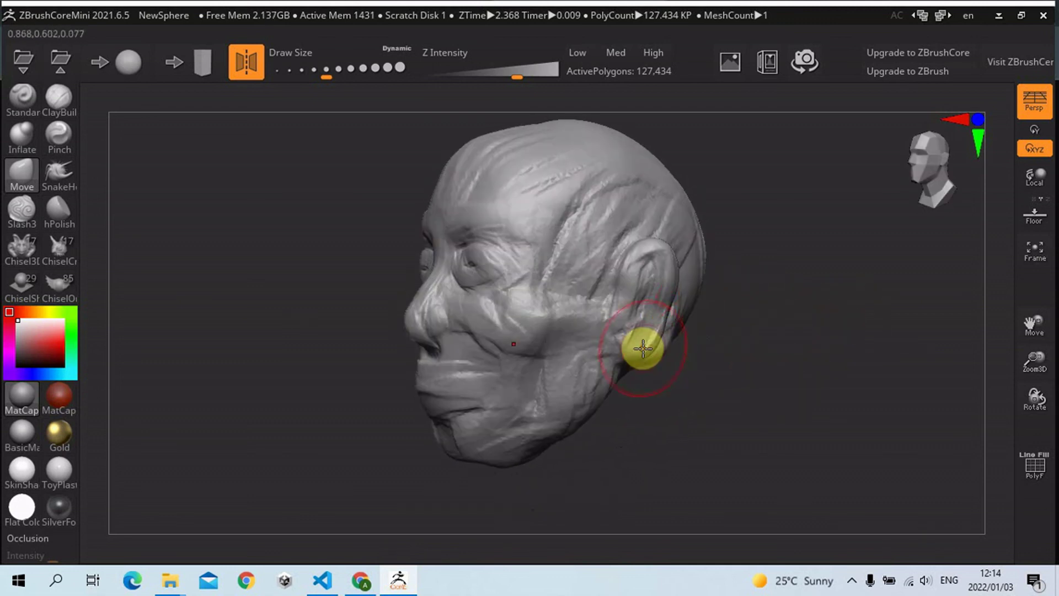
pyautogui.moveTo(740, 391)
pyautogui.mouseDown()
pyautogui.moveTo(922, 378)
pyautogui.moveTo(778, 374)
pyautogui.moveTo(882, 376)
pyautogui.moveTo(809, 362)
pyautogui.moveTo(843, 453)
pyautogui.mouseUp()
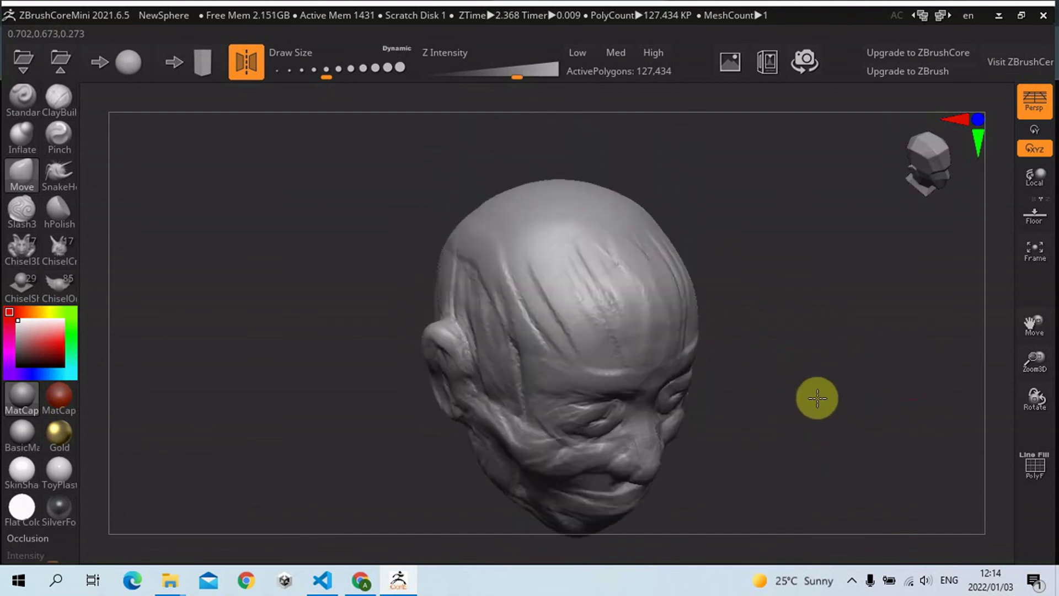
pyautogui.moveTo(817, 398); pyautogui.dragTo(794, 353)
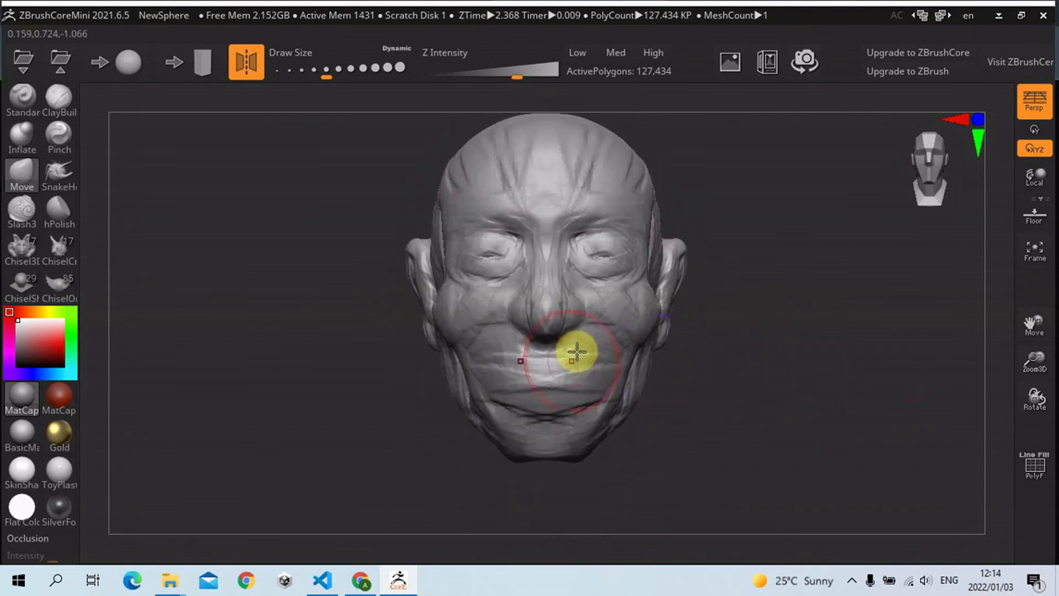
pyautogui.moveTo(750, 380); pyautogui.dragTo(647, 369)
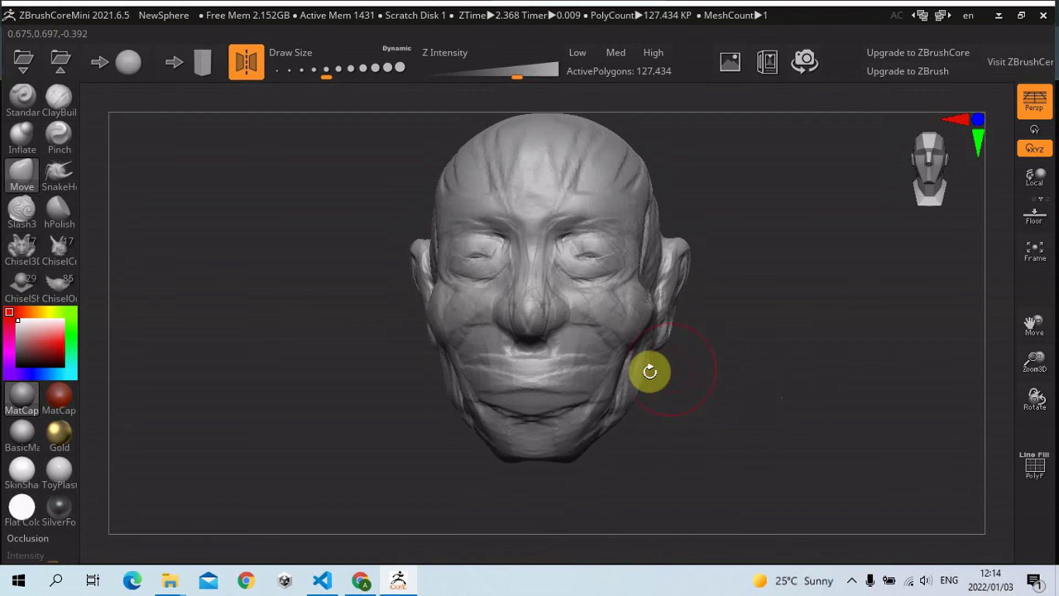
# Pick a smaller Draw Size and check the head from front, side and back
pyautogui.press('s')
pyautogui.click(465, 343)
pyautogui.moveTo(754, 352)
pyautogui.mouseDown()
pyautogui.moveTo(833, 364)
pyautogui.moveTo(717, 364)
pyautogui.mouseUp()
pyautogui.moveTo(785, 276)
pyautogui.mouseDown()
pyautogui.moveTo(660, 282)
pyautogui.moveTo(794, 260)
pyautogui.moveTo(769, 286)
pyautogui.mouseUp()
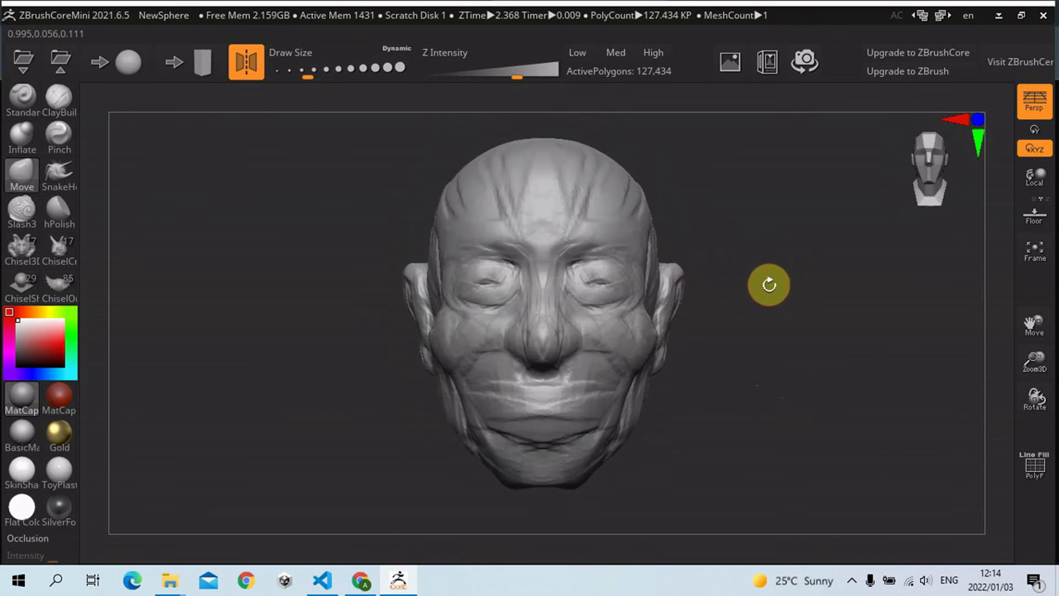